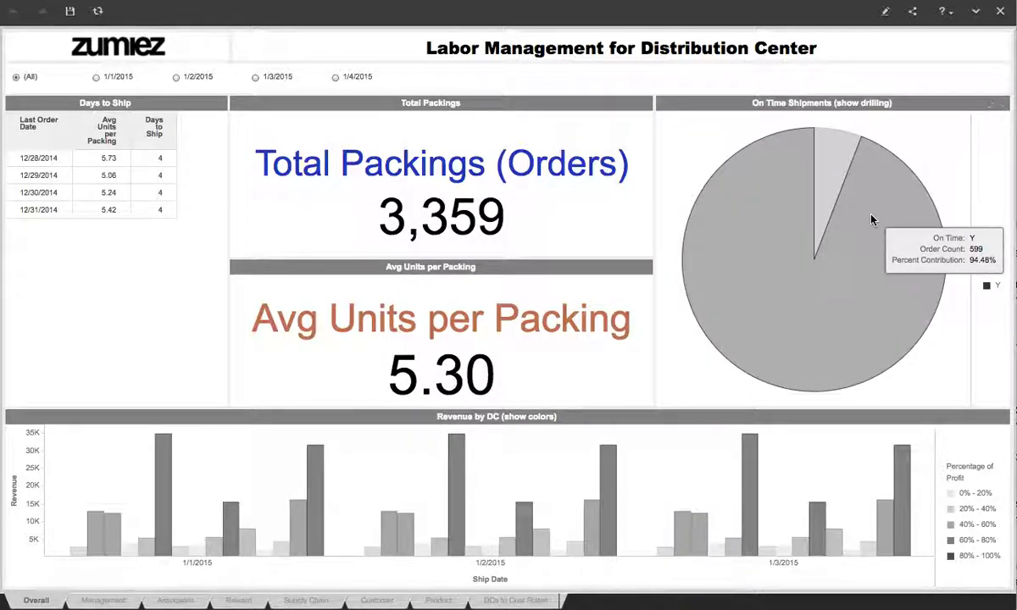
Step: Drill the not-on-time (N) slice of the On Time Shipments pie chart down to Last Order Date
{"action": "mouse_move", "coordinate": [827, 181]}
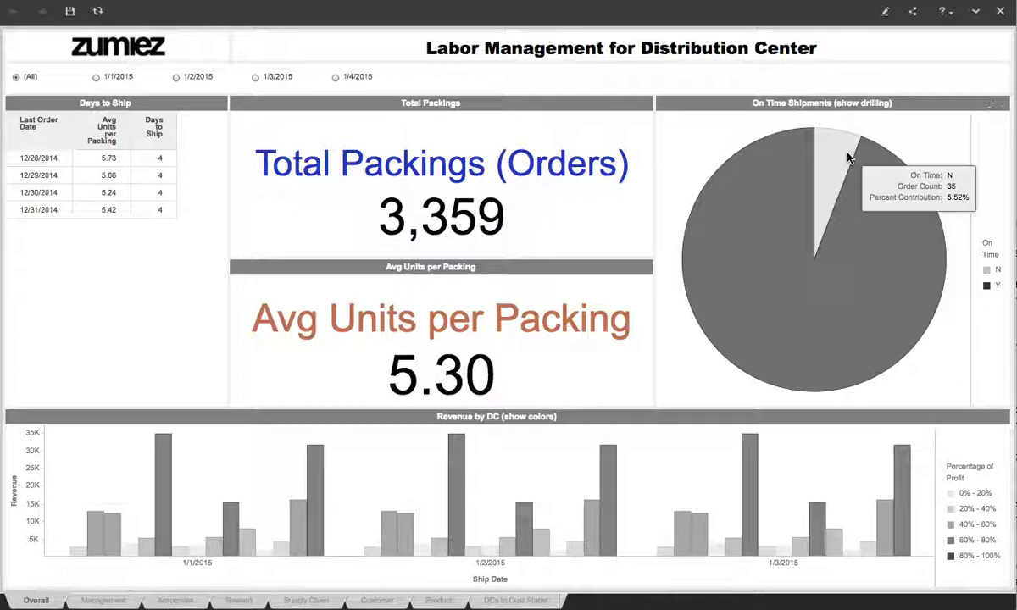
{"action": "right_click", "coordinate": [848, 159]}
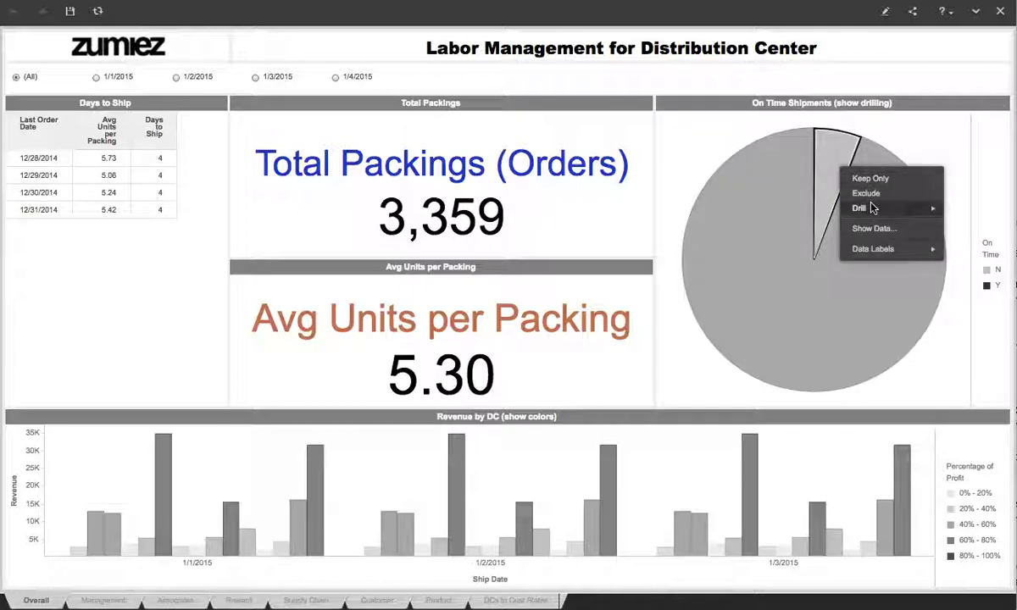
{"action": "mouse_move", "coordinate": [872, 209]}
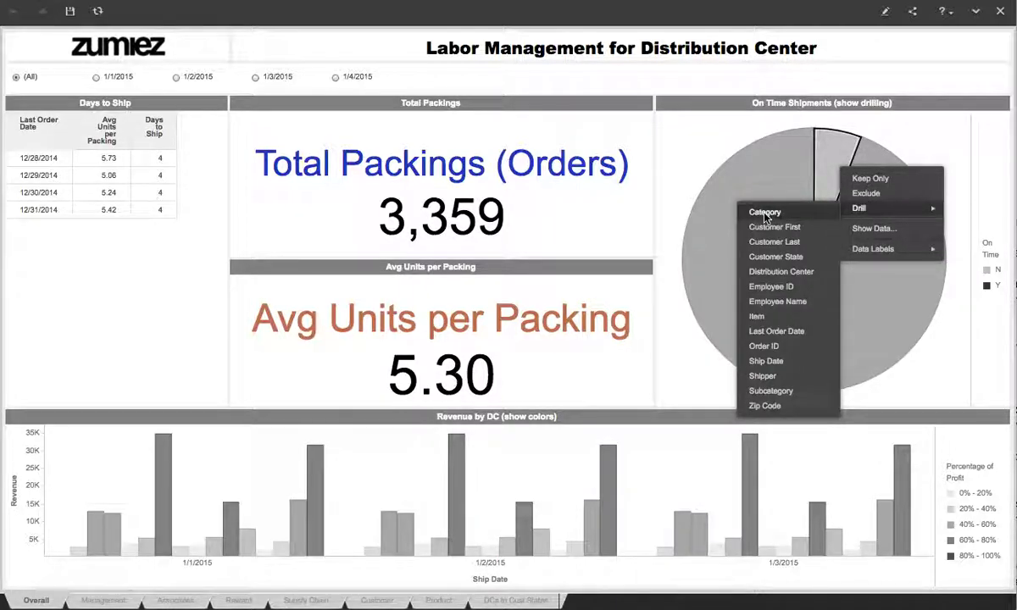
{"action": "left_click", "coordinate": [772, 329]}
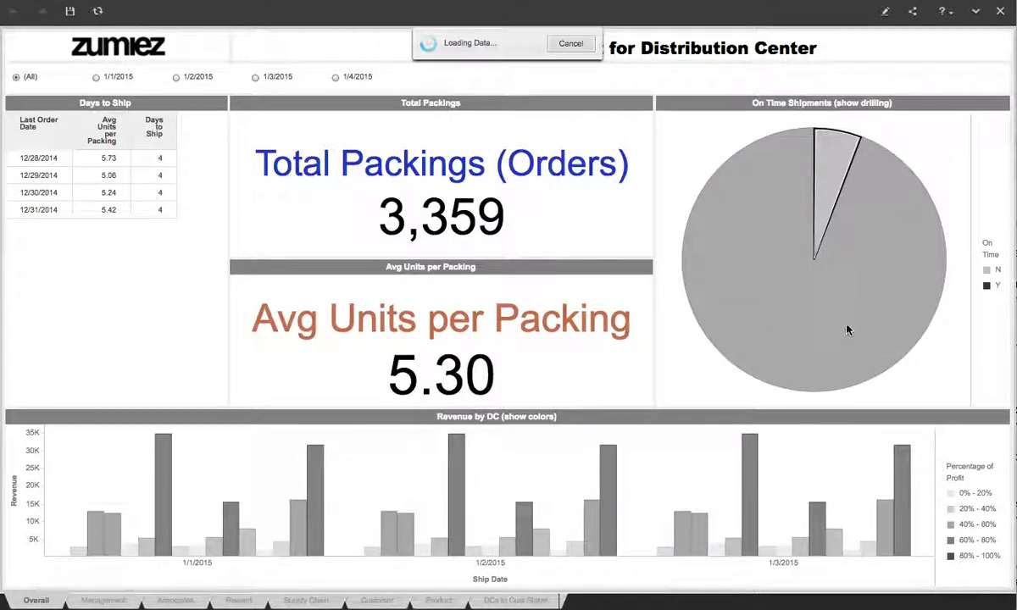
{"action": "mouse_move", "coordinate": [841, 157]}
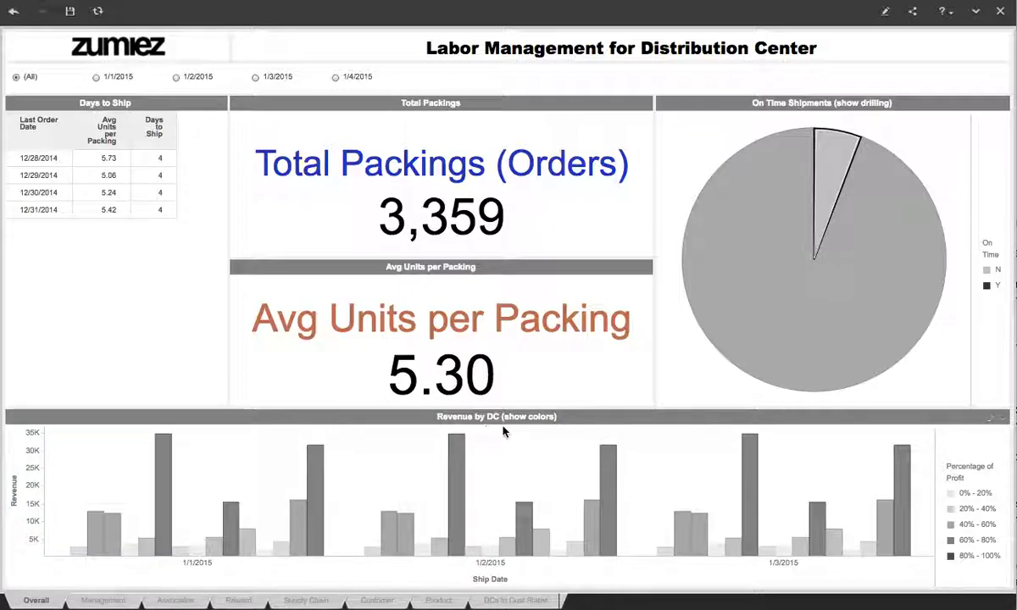
Step: Examine the revenue and profit of individual distribution centers in the Revenue by DC chart
{"action": "mouse_move", "coordinate": [83, 556]}
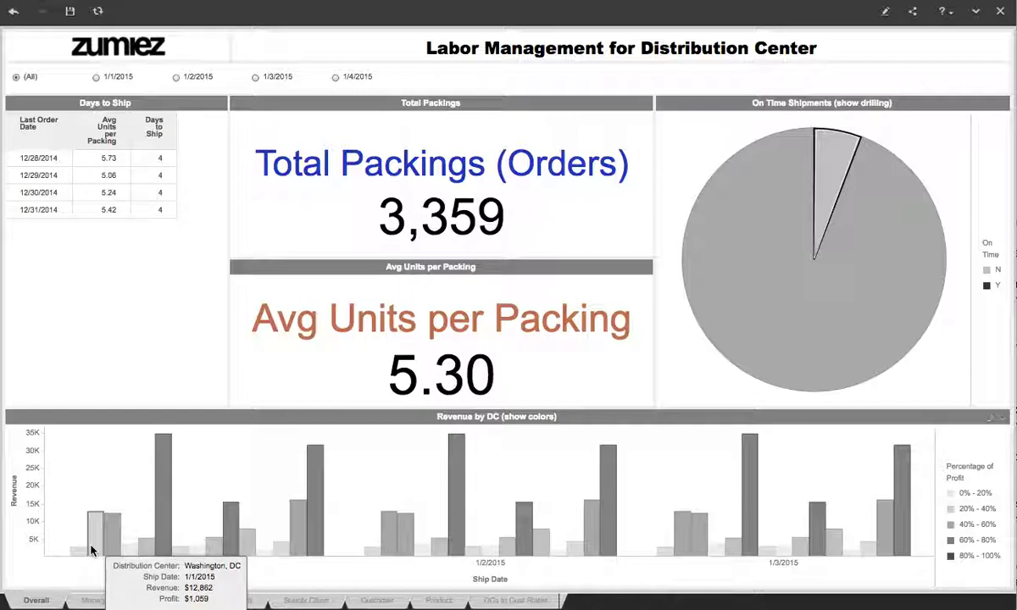
{"action": "mouse_move", "coordinate": [117, 549]}
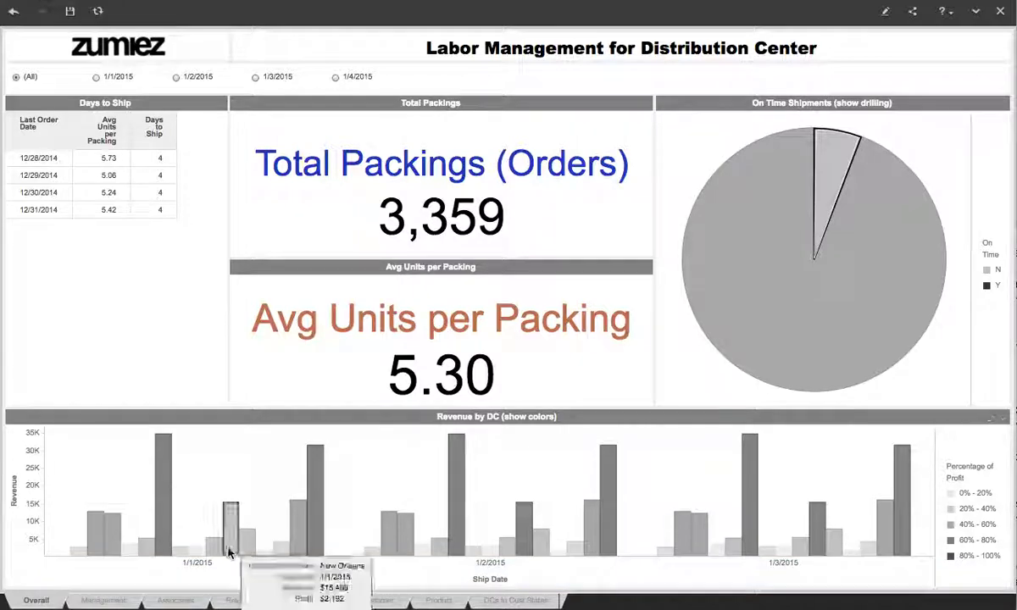
{"action": "mouse_move", "coordinate": [163, 474]}
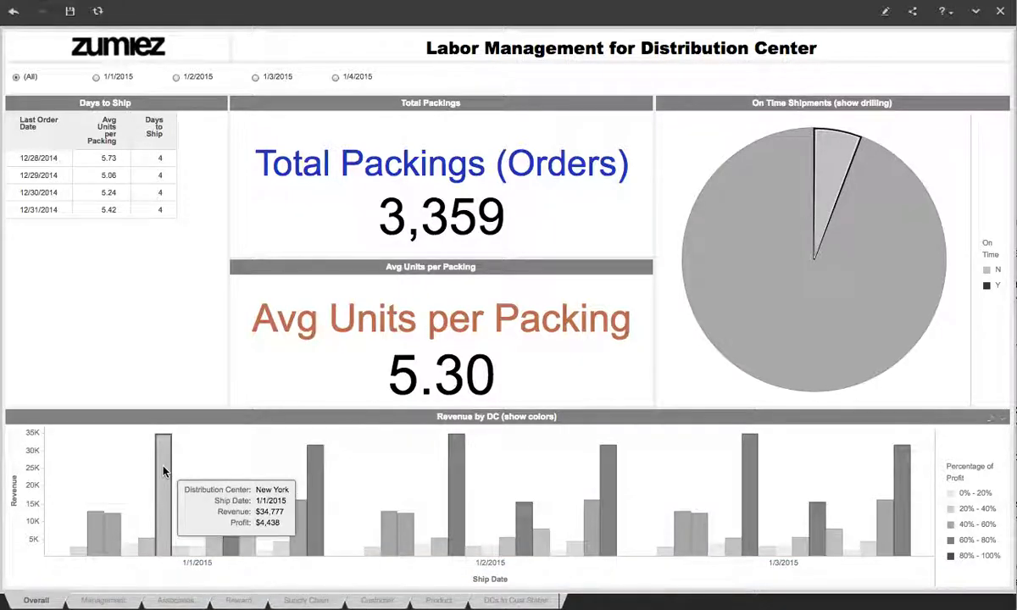
{"action": "mouse_move", "coordinate": [236, 519]}
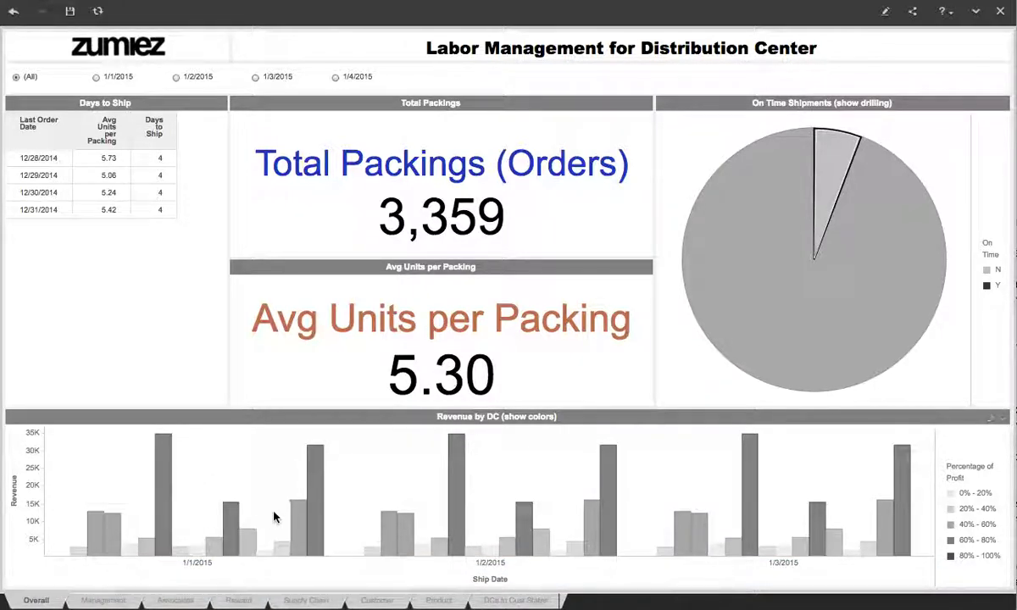
{"action": "mouse_move", "coordinate": [314, 510]}
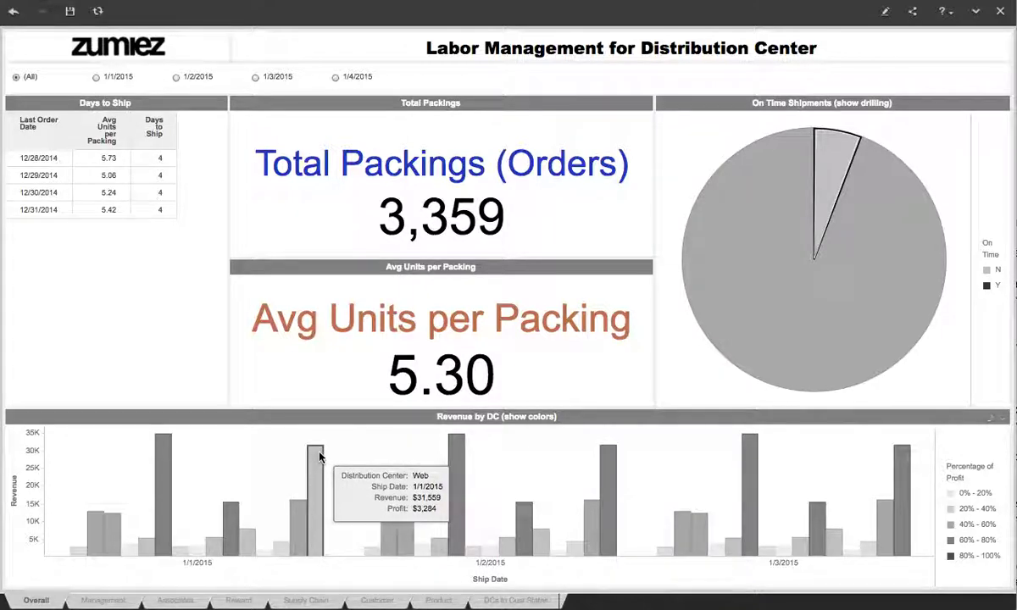
{"action": "mouse_move", "coordinate": [457, 463]}
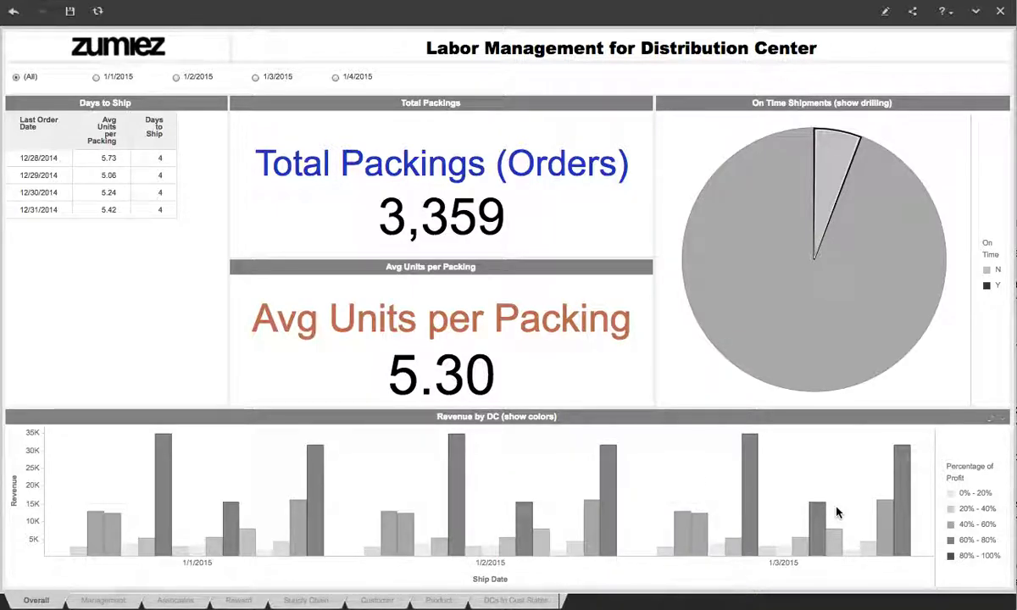
Step: Open the Management page and dismiss the missing plug-in notification
{"action": "left_click", "coordinate": [103, 601]}
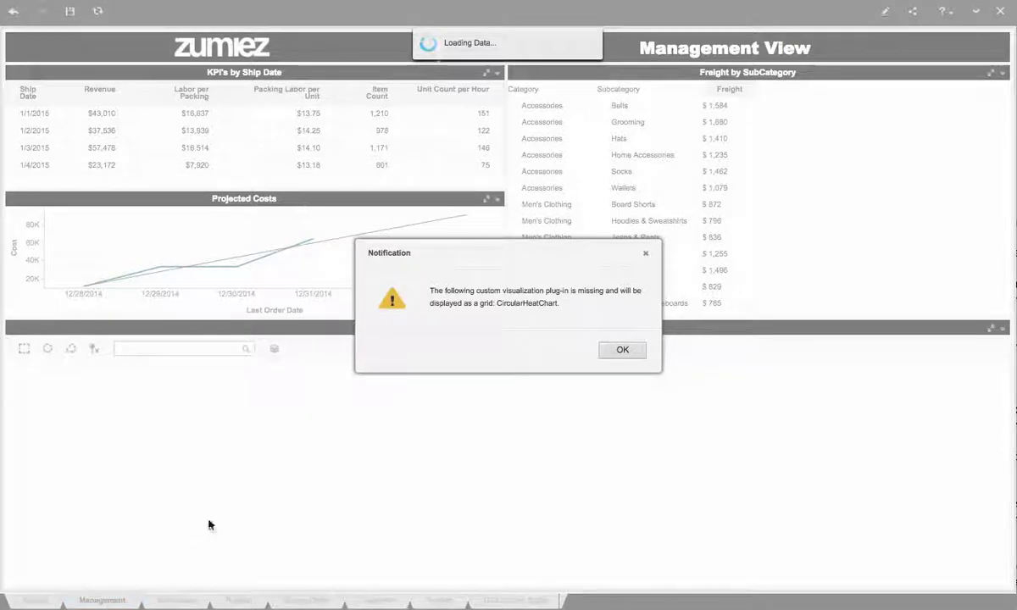
{"action": "left_click", "coordinate": [623, 351]}
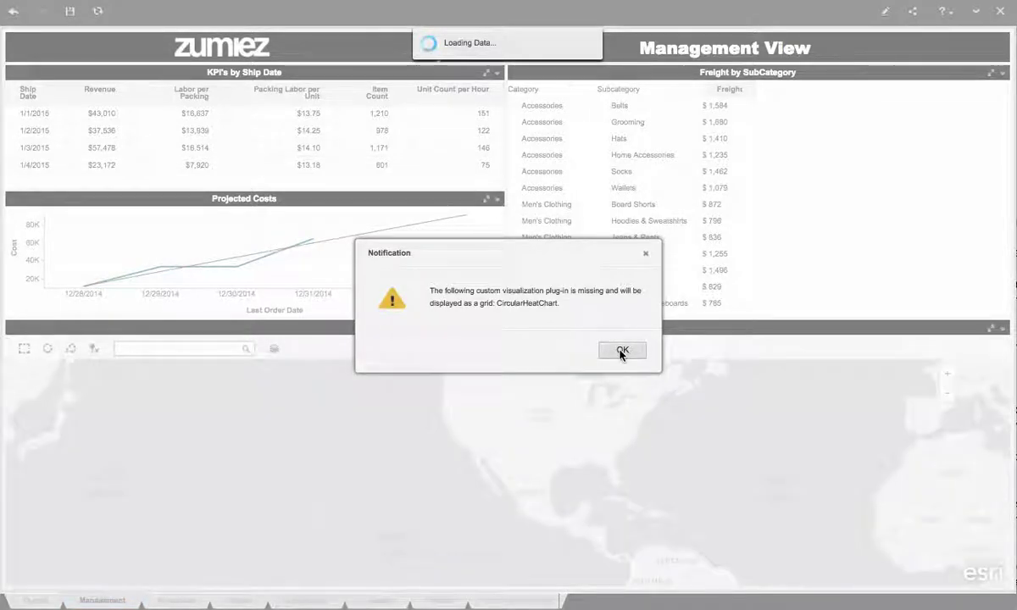
{"action": "left_click", "coordinate": [623, 351]}
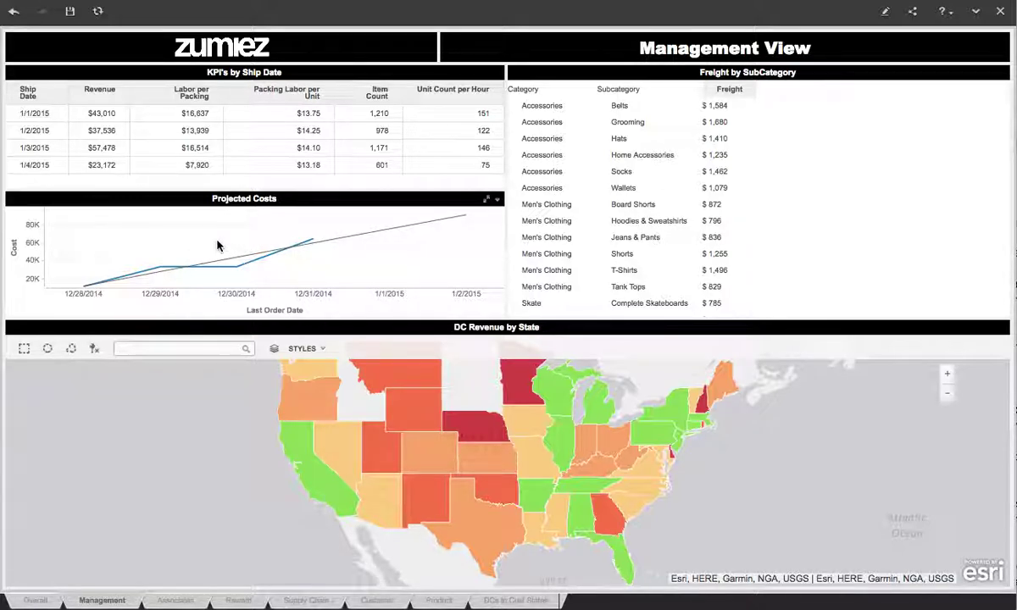
Step: Examine the trend in the Projected Costs chart and the state colors in the DC Revenue by State map
{"action": "mouse_move", "coordinate": [134, 279]}
{"action": "mouse_move", "coordinate": [251, 282]}
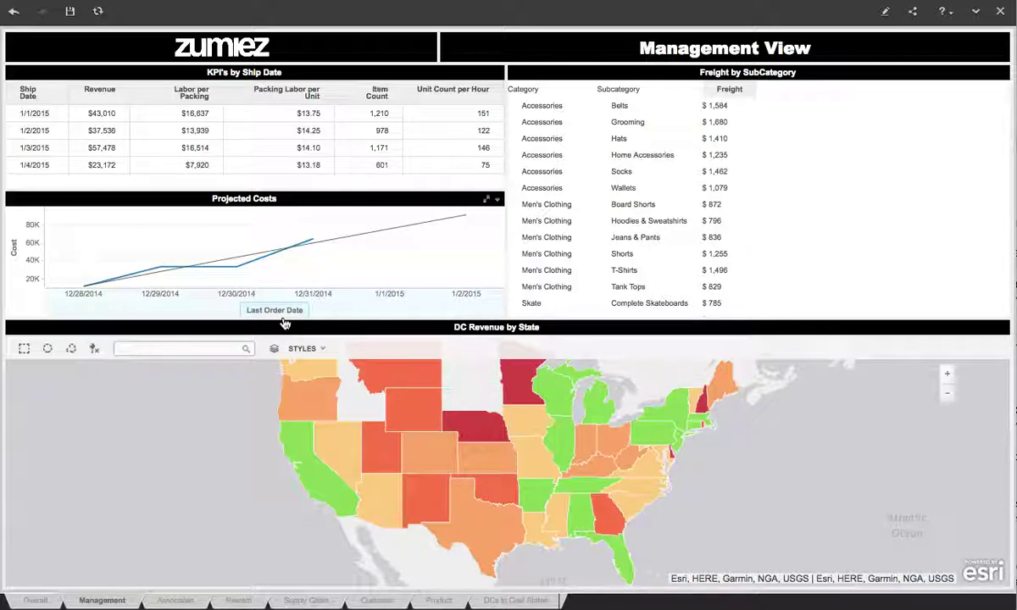
{"action": "mouse_move", "coordinate": [176, 274]}
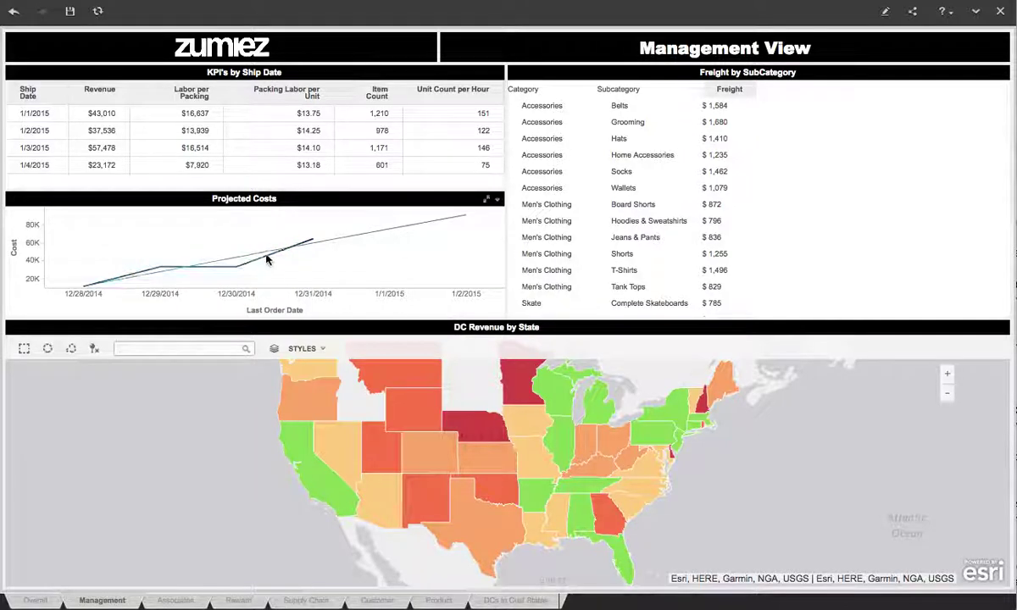
{"action": "mouse_move", "coordinate": [245, 261]}
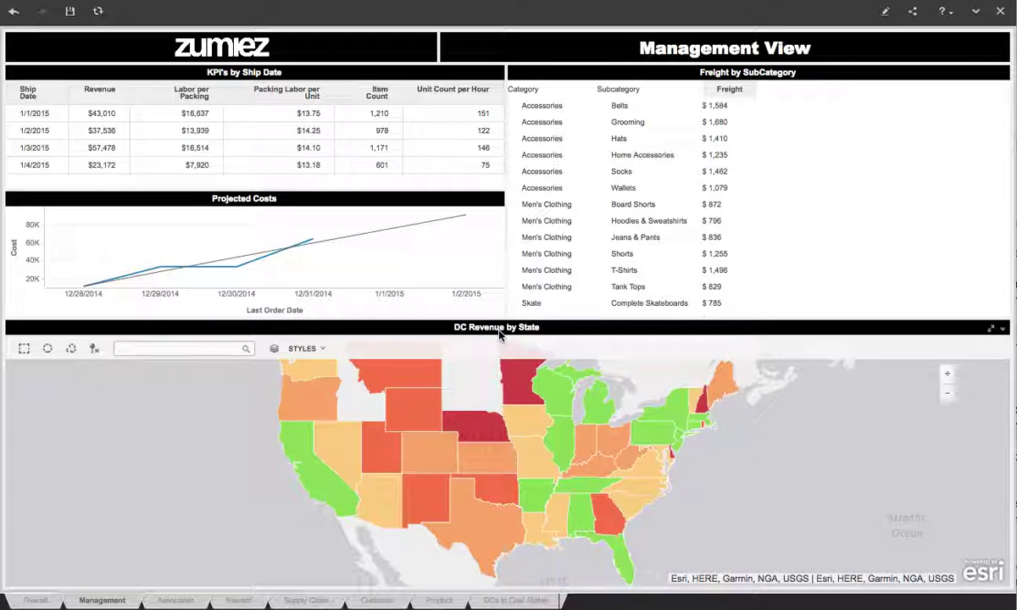
{"action": "mouse_move", "coordinate": [313, 467]}
{"action": "mouse_move", "coordinate": [569, 380]}
Step: Switch the dashboard to editing, duplicate the DC Revenue by State map and convert the copy to a grid
{"action": "left_click", "coordinate": [1002, 329]}
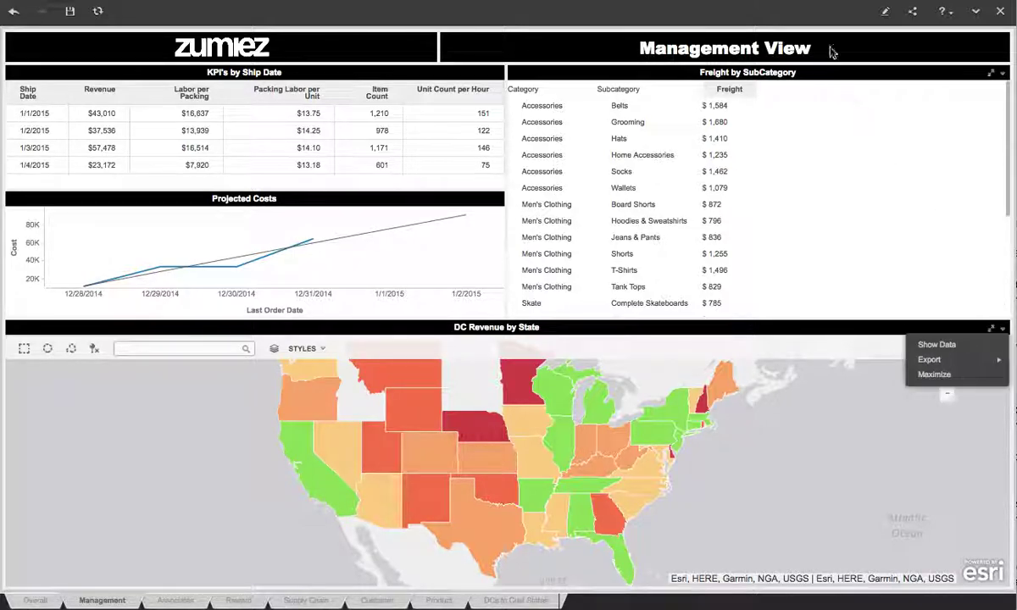
{"action": "left_click", "coordinate": [885, 12]}
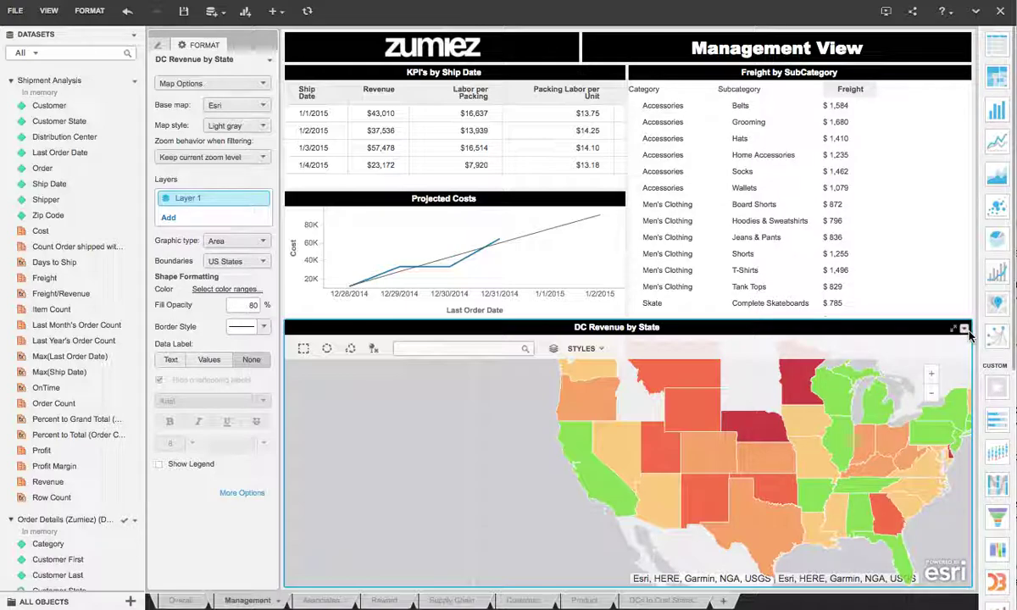
{"action": "left_click", "coordinate": [962, 328]}
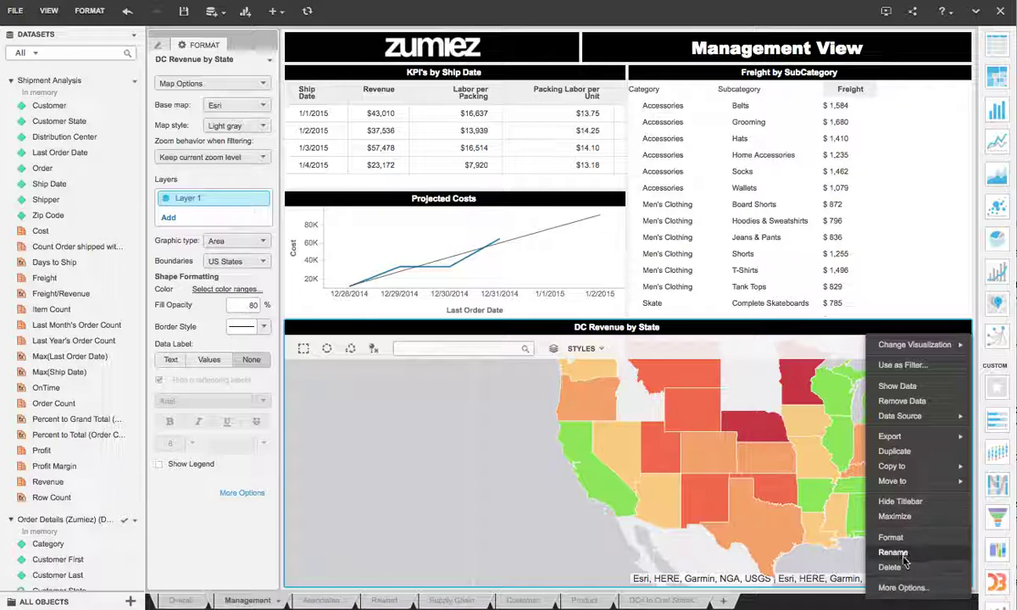
{"action": "left_click", "coordinate": [893, 451]}
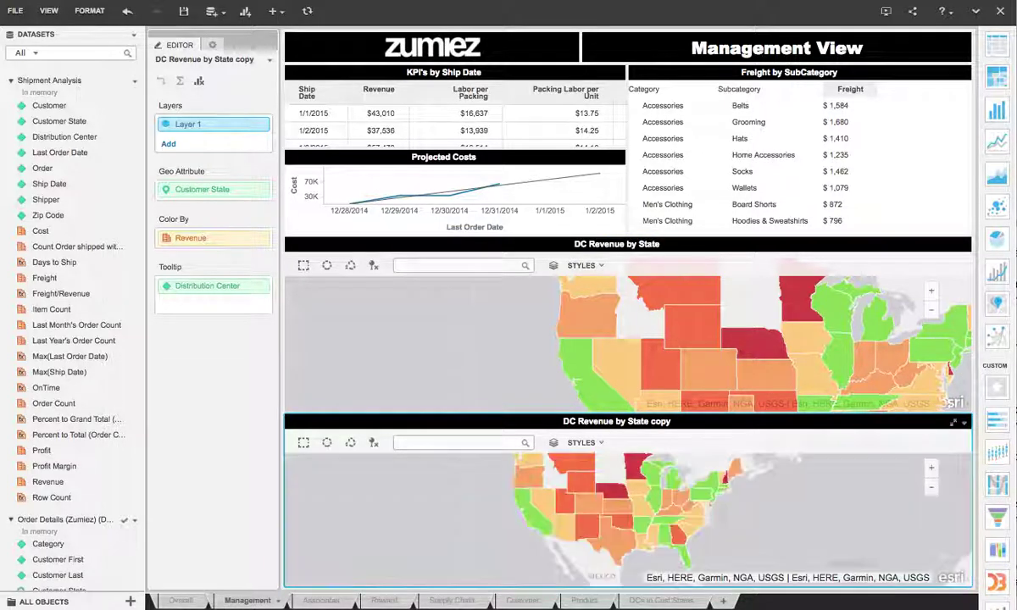
{"action": "left_click", "coordinate": [999, 45]}
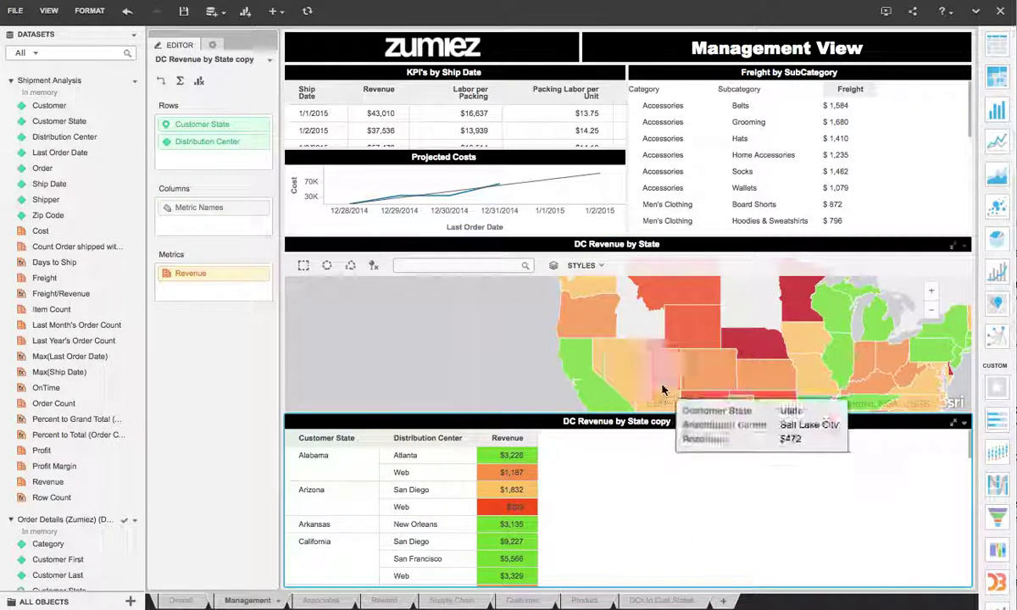
Step: Place the grid copy beside the DC Revenue by State map, narrower than the map, and clear its Revenue thresholds
{"action": "left_click_drag", "start_coordinate": [449, 422], "coordinate": [920, 404]}
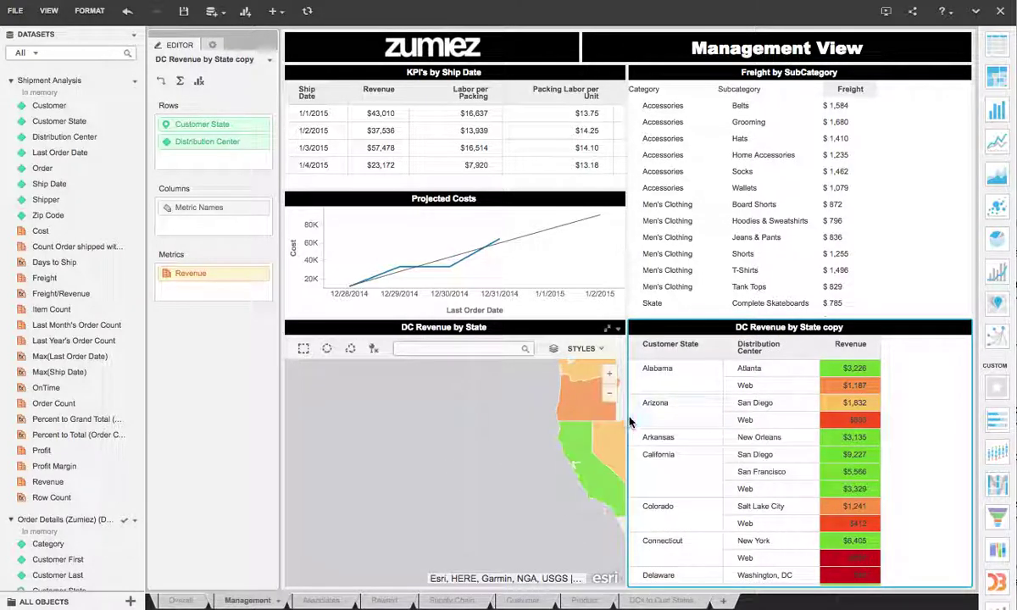
{"action": "left_click_drag", "start_coordinate": [627, 420], "coordinate": [681, 390]}
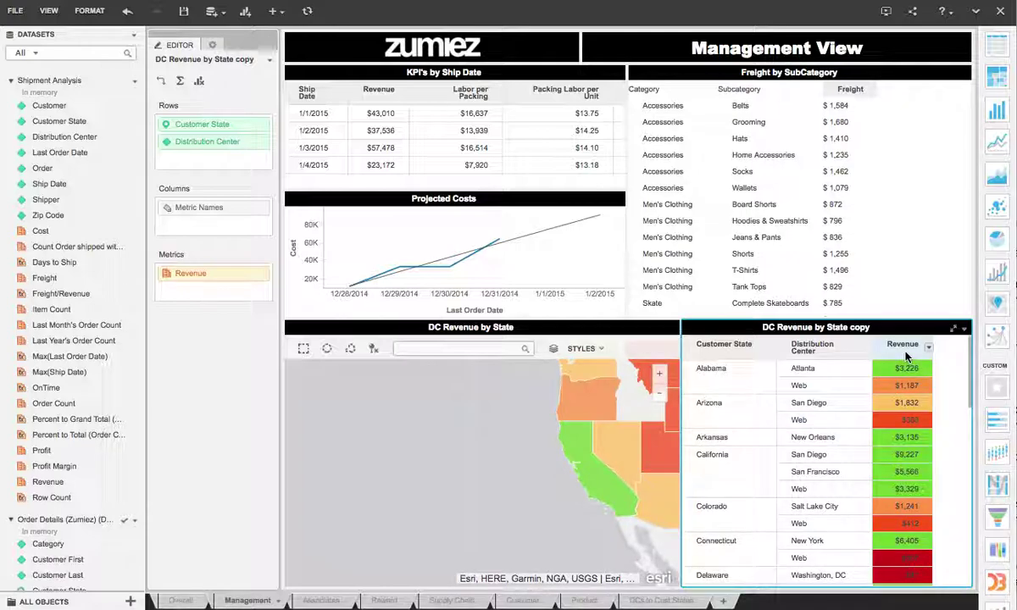
{"action": "left_click", "coordinate": [928, 347]}
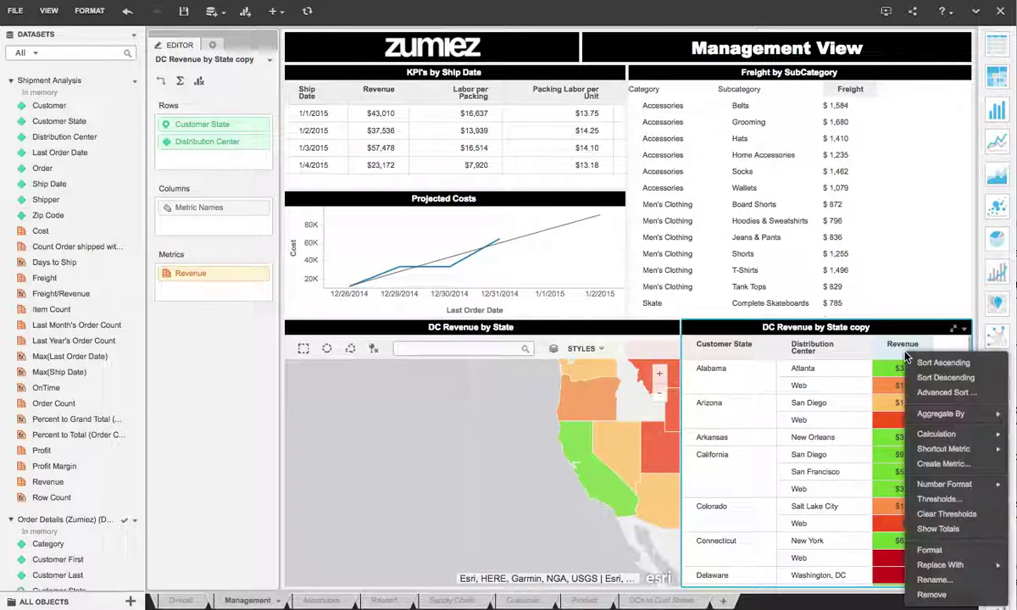
{"action": "left_click", "coordinate": [945, 514]}
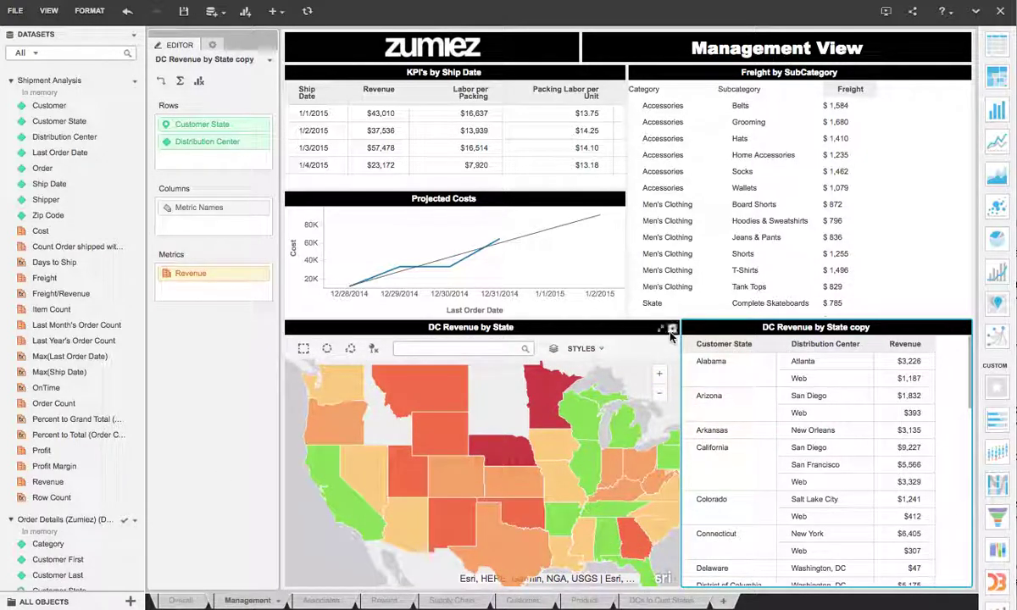
Step: Set up Layer 1 of the DC Revenue by State map as a filter
{"action": "right_click", "coordinate": [631, 327]}
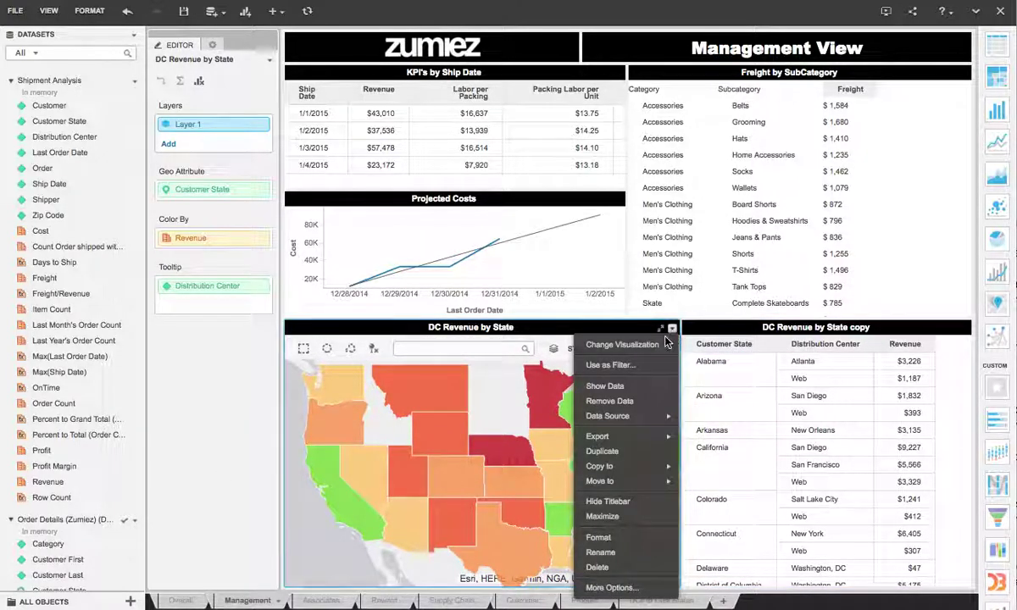
{"action": "left_click", "coordinate": [631, 370]}
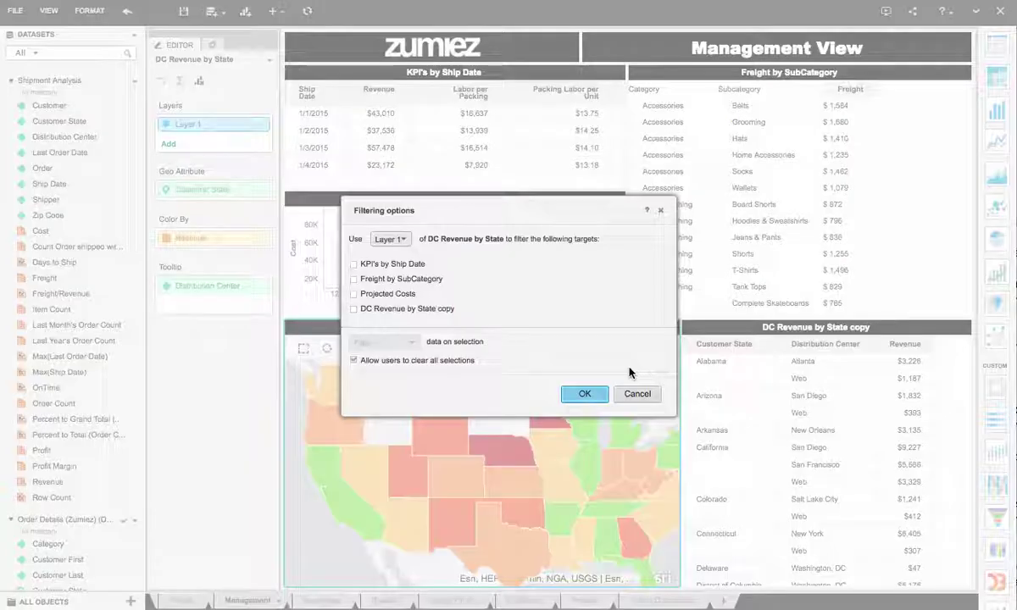
{"action": "left_click", "coordinate": [584, 393]}
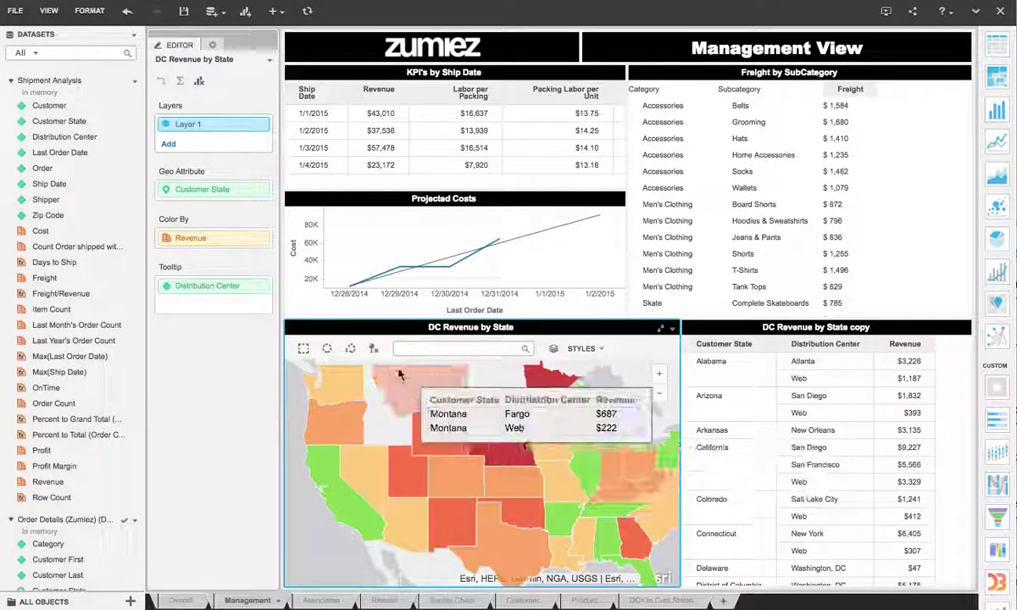
Step: Select the area around Washington and Oregon on the DC Revenue by State map with a freehand lasso
{"action": "left_click", "coordinate": [350, 348]}
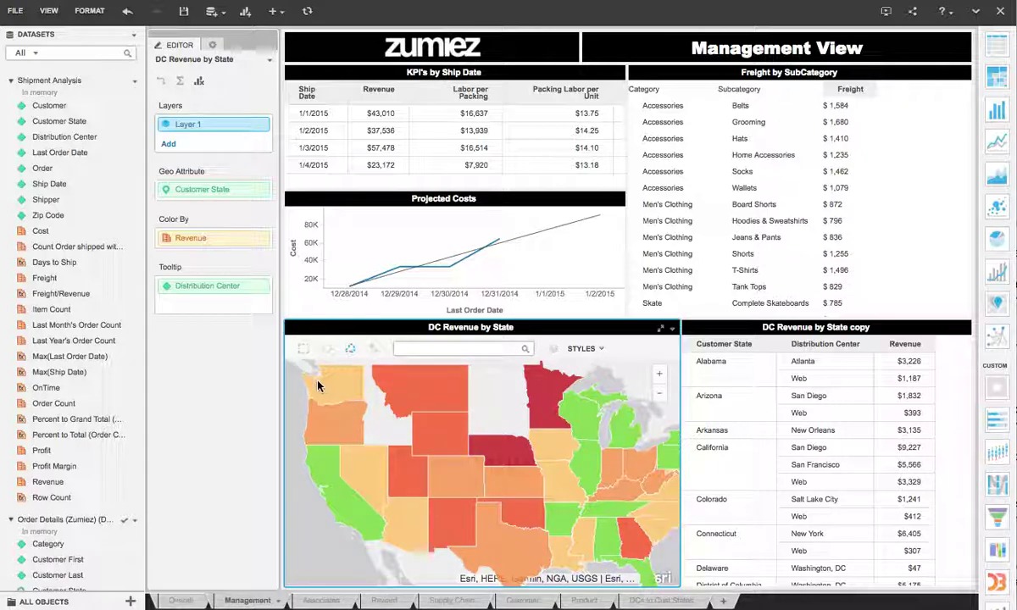
{"action": "left_click_drag", "start_coordinate": [295, 394], "coordinate": [339, 397]}
{"action": "mouse_move", "coordinate": [349, 434]}
{"action": "left_mouse_down"}
{"action": "mouse_move", "coordinate": [369, 491]}
{"action": "mouse_move", "coordinate": [340, 515]}
{"action": "mouse_move", "coordinate": [293, 438]}
{"action": "mouse_move", "coordinate": [293, 395]}
{"action": "left_mouse_up"}
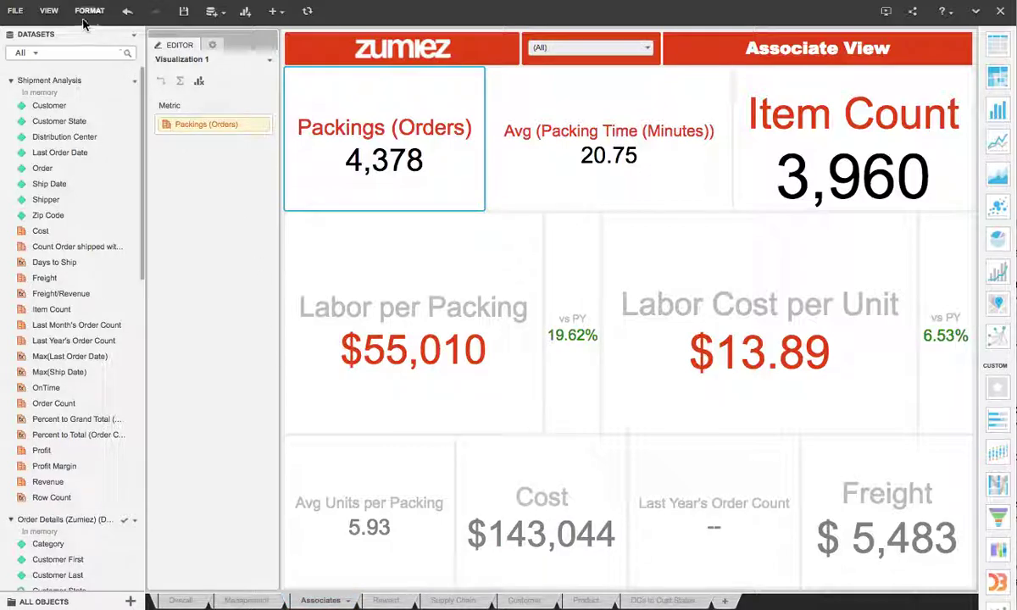
Step: Hide the Datasets Panel to give the Associates page more room
{"action": "left_click", "coordinate": [49, 11]}
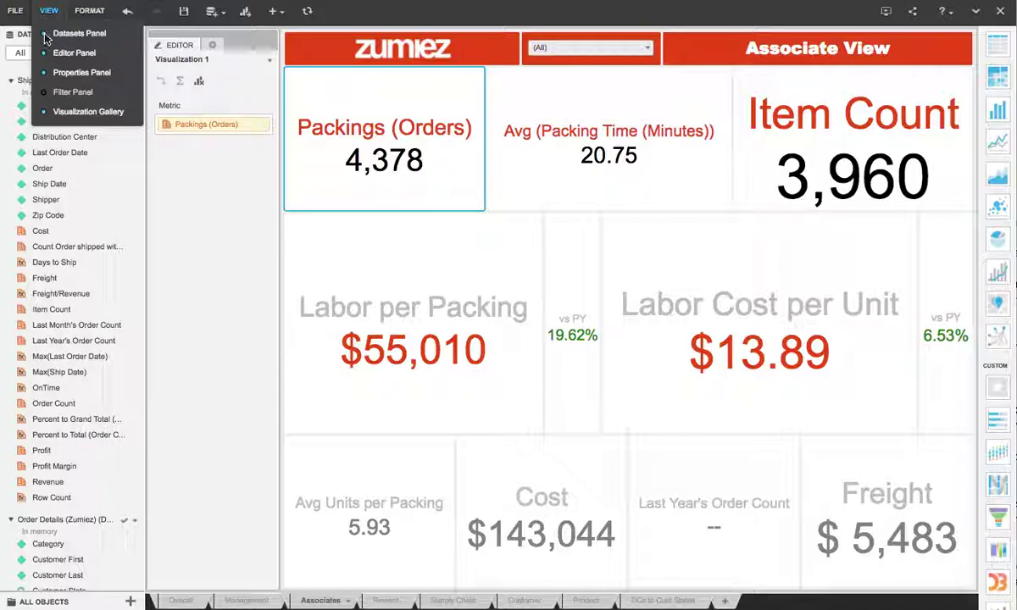
{"action": "left_click", "coordinate": [45, 38]}
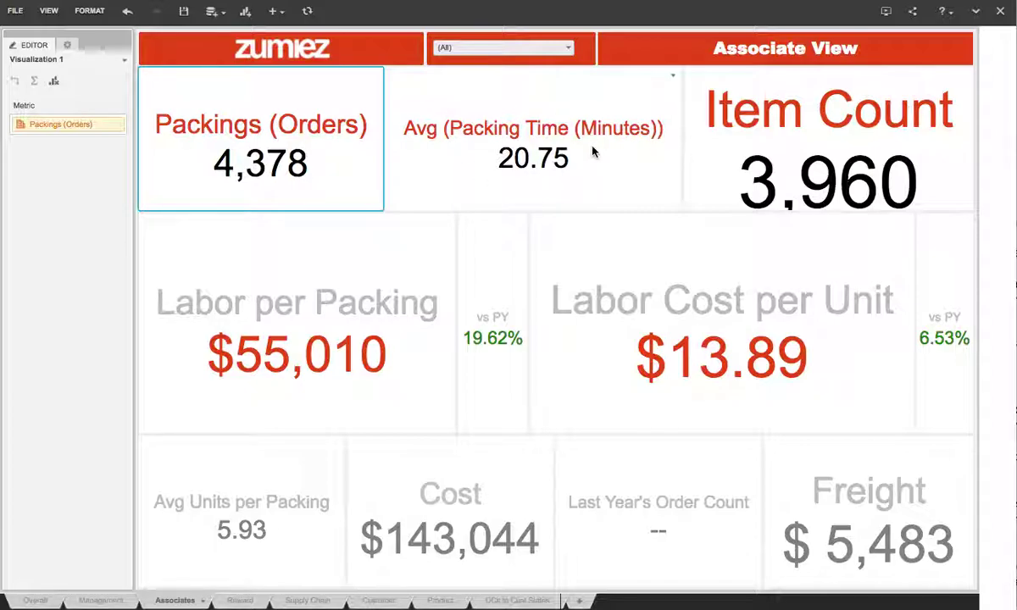
Step: View the choices in the Distribution Center filter of the Associate View and close the list without changing it
{"action": "left_click", "coordinate": [569, 50]}
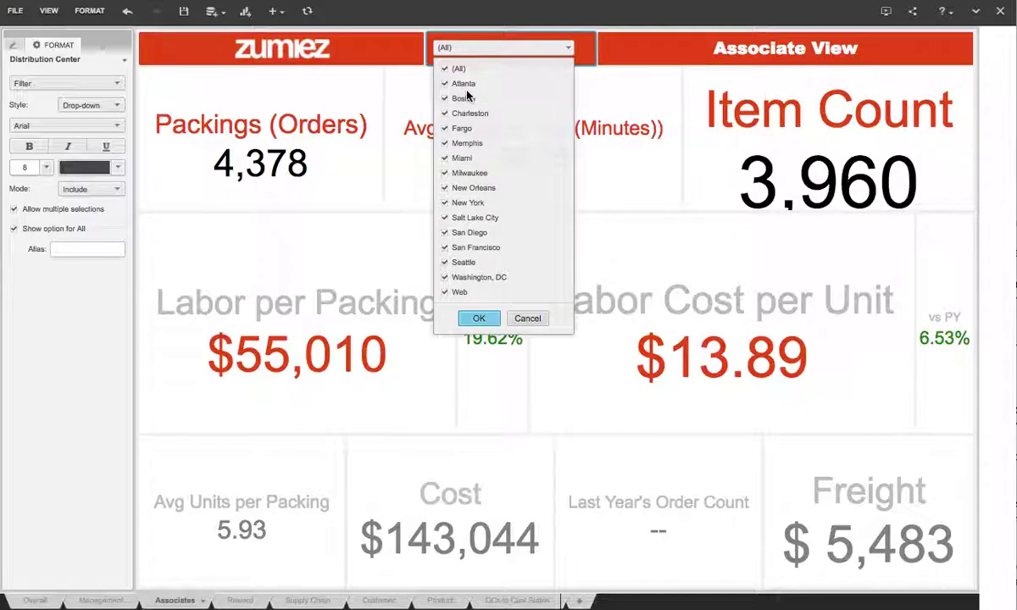
{"action": "left_click", "coordinate": [594, 76]}
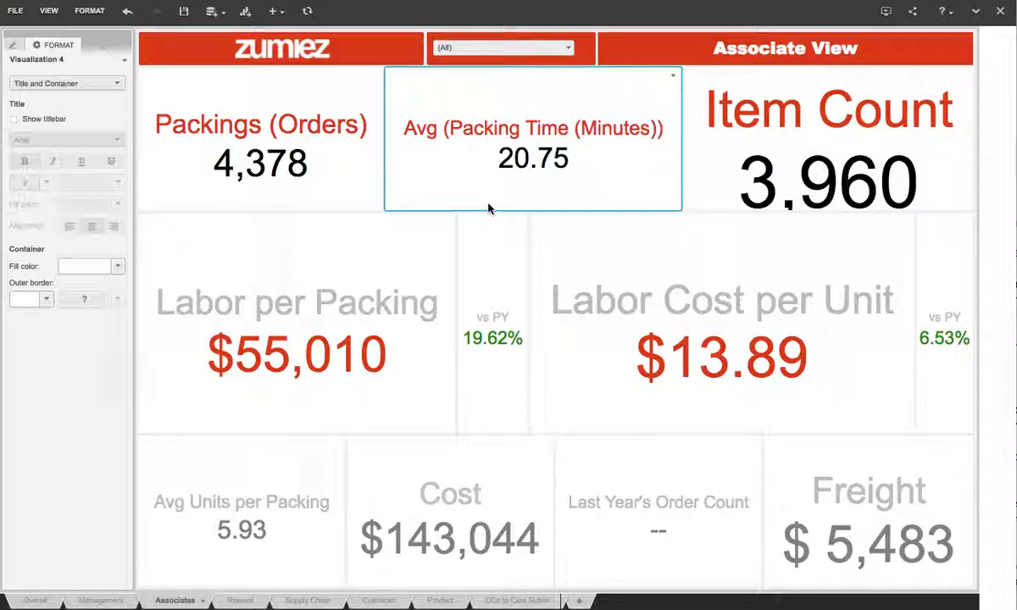
Step: Open the Reward page and view the dates offered by the Ship Date filter, keeping the current selection
{"action": "left_click", "coordinate": [240, 601]}
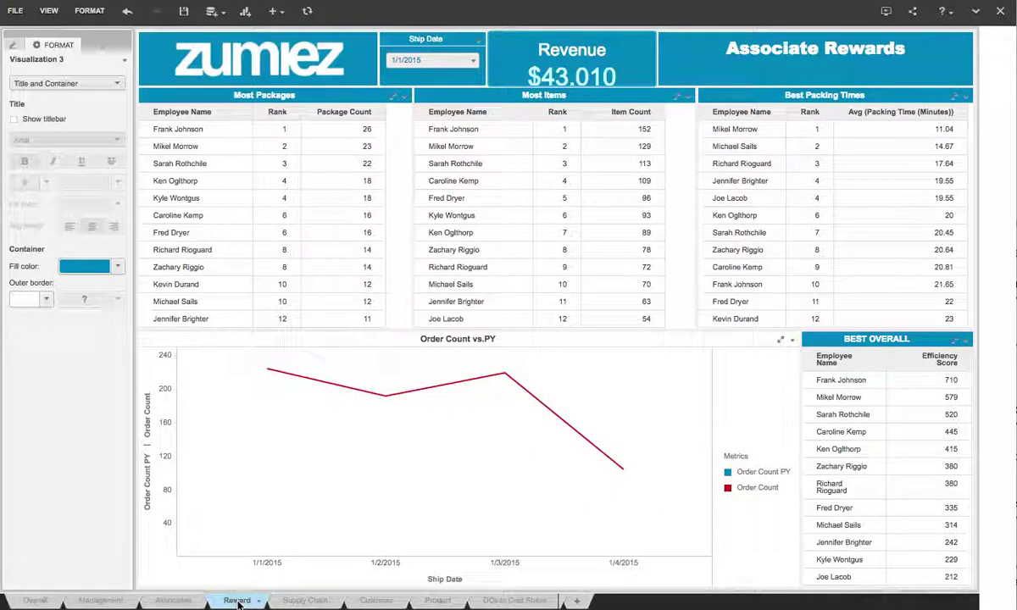
{"action": "left_click", "coordinate": [474, 61]}
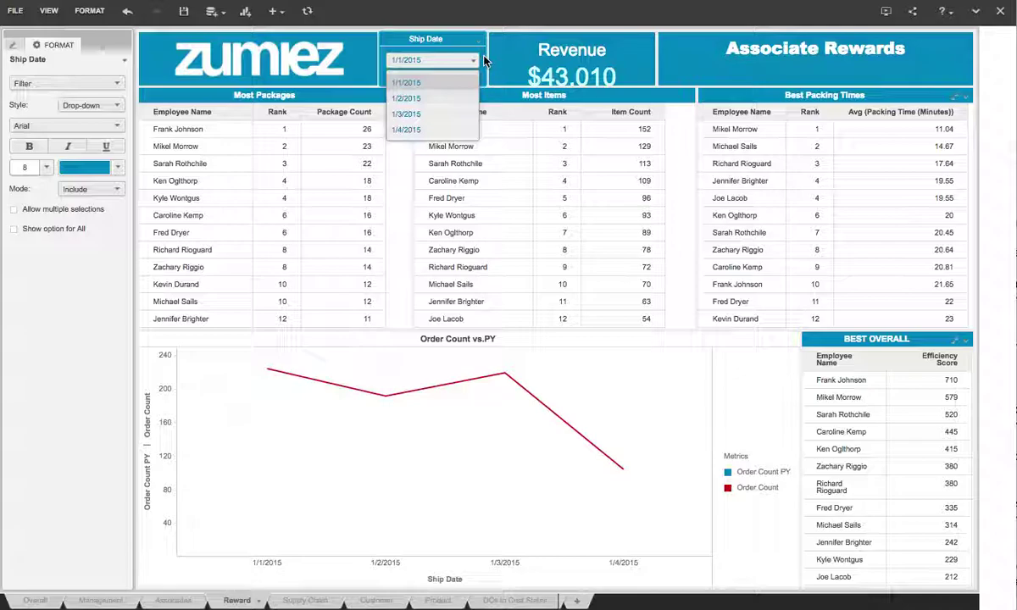
{"action": "left_click", "coordinate": [452, 54]}
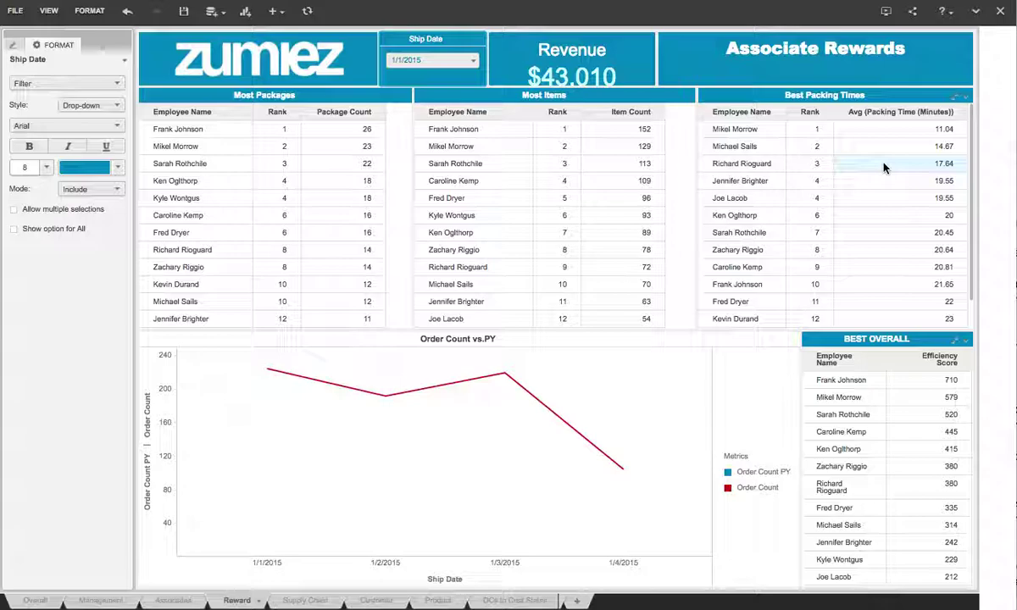
Step: Inspect the formula of the Efficiency Score metric in the BEST OVERALL grid and leave the Metric Editor without saving
{"action": "right_click", "coordinate": [932, 363]}
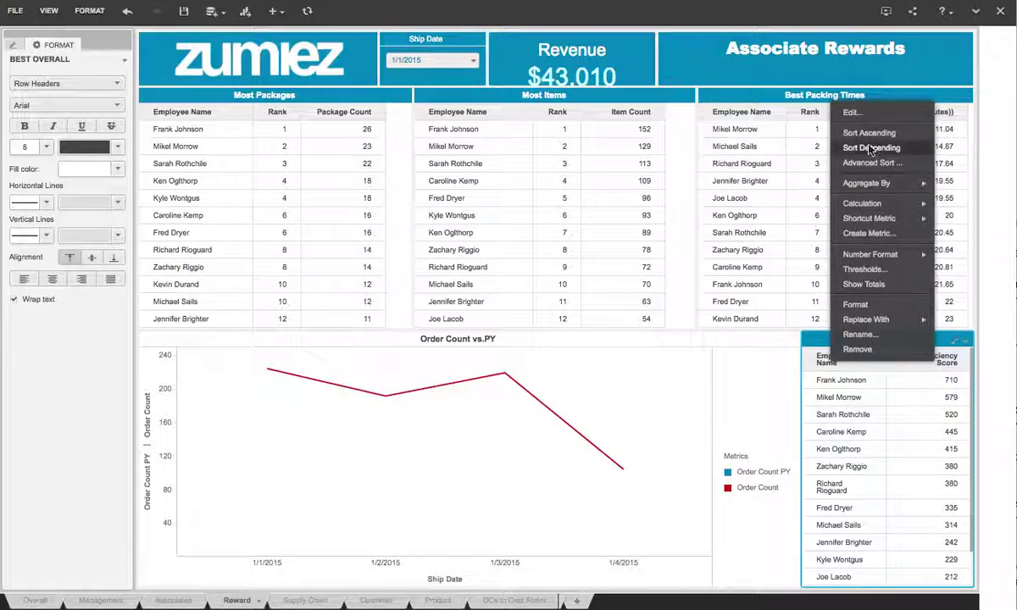
{"action": "left_click", "coordinate": [853, 112]}
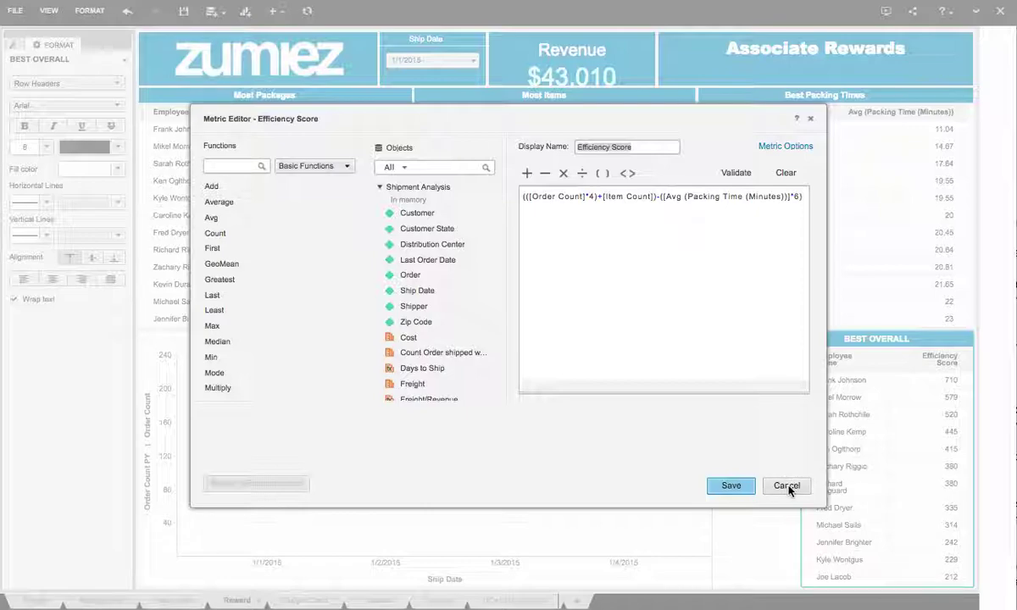
{"action": "left_click_drag", "start_coordinate": [585, 196], "coordinate": [528, 195]}
{"action": "left_click_drag", "start_coordinate": [603, 196], "coordinate": [632, 201]}
{"action": "left_click", "coordinate": [726, 338]}
{"action": "left_click", "coordinate": [786, 487]}
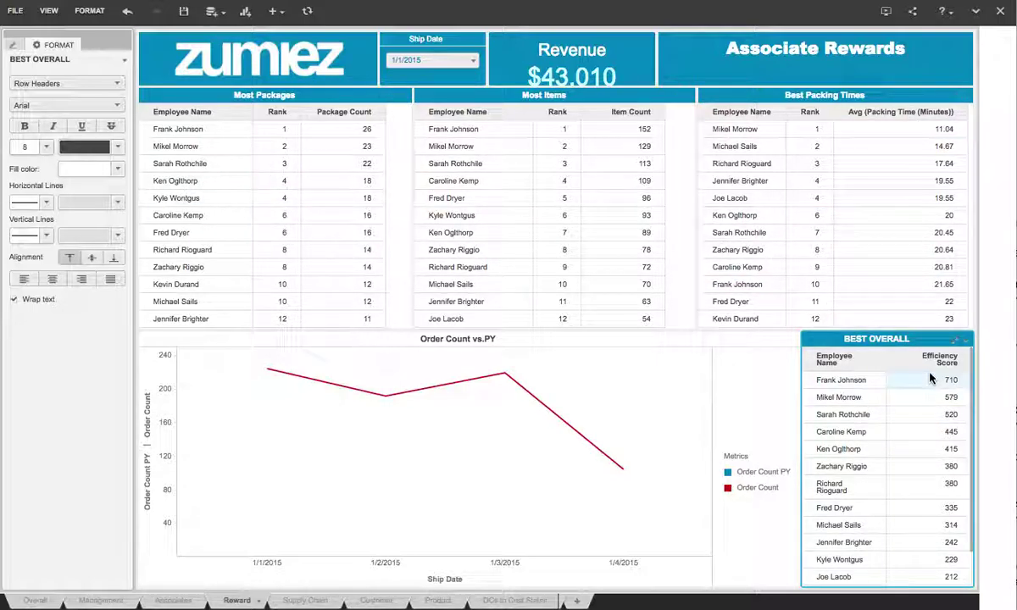
Step: Filter the Associate Rewards page to the ship date 1/4/2015
{"action": "left_click", "coordinate": [472, 60]}
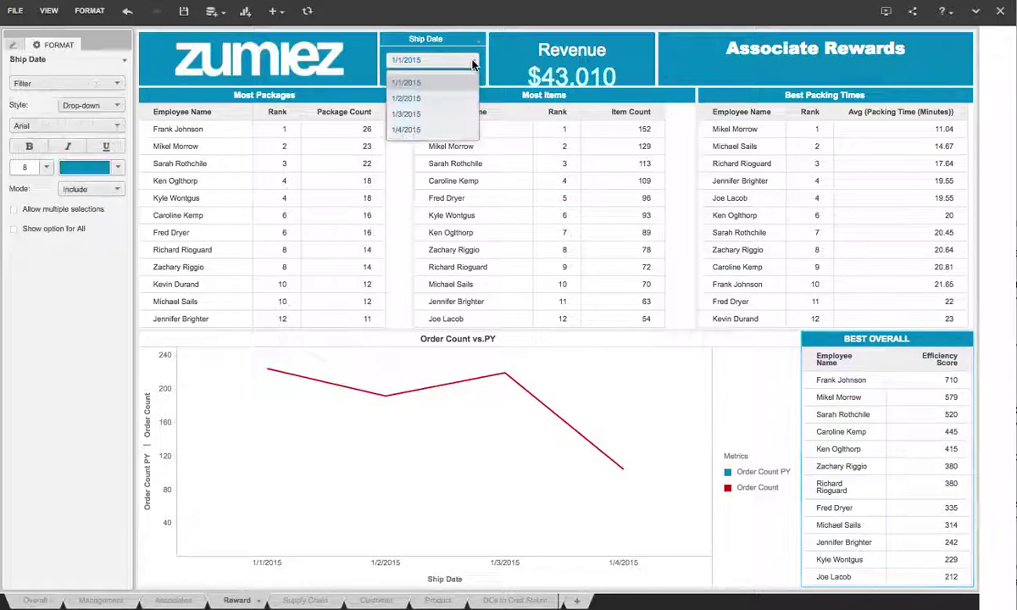
{"action": "left_click", "coordinate": [407, 129]}
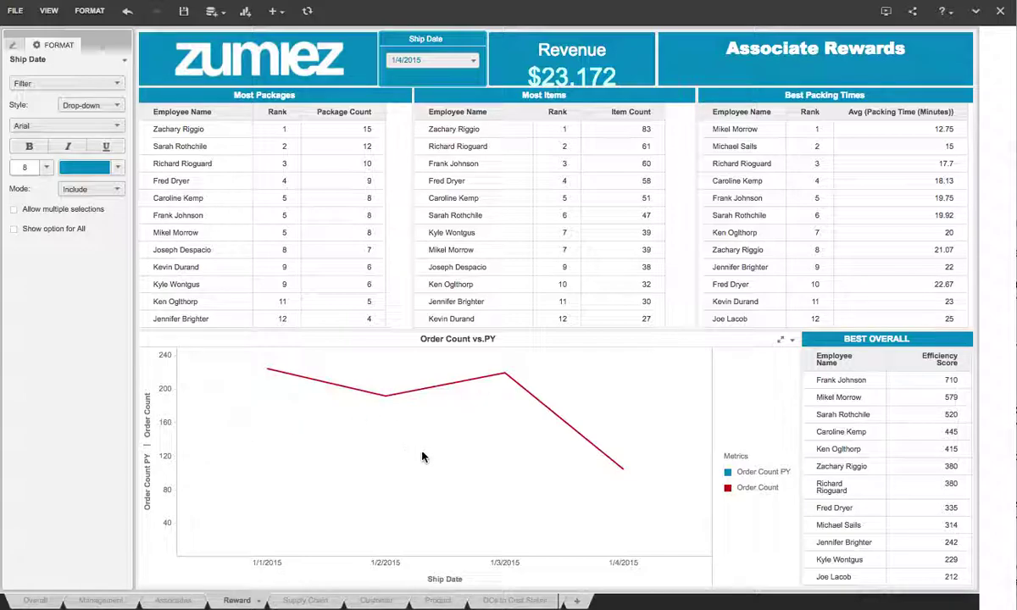
Step: Examine the Shippers chart's bars and legends and the Distribution Center Performance chart on the Supply Chain page
{"action": "left_click", "coordinate": [307, 601]}
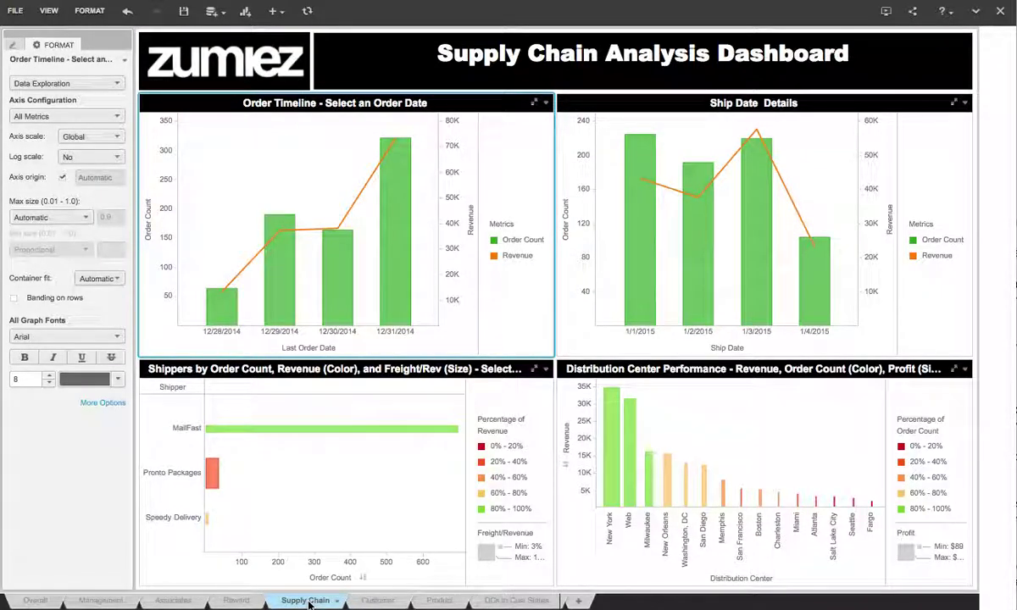
{"action": "left_click", "coordinate": [391, 602]}
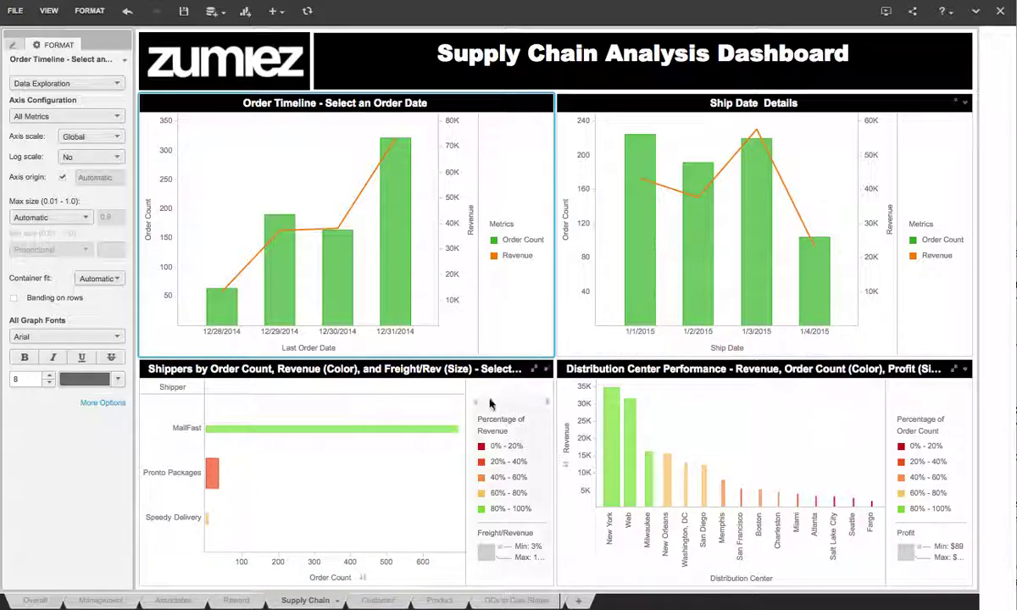
{"action": "left_click", "coordinate": [160, 405]}
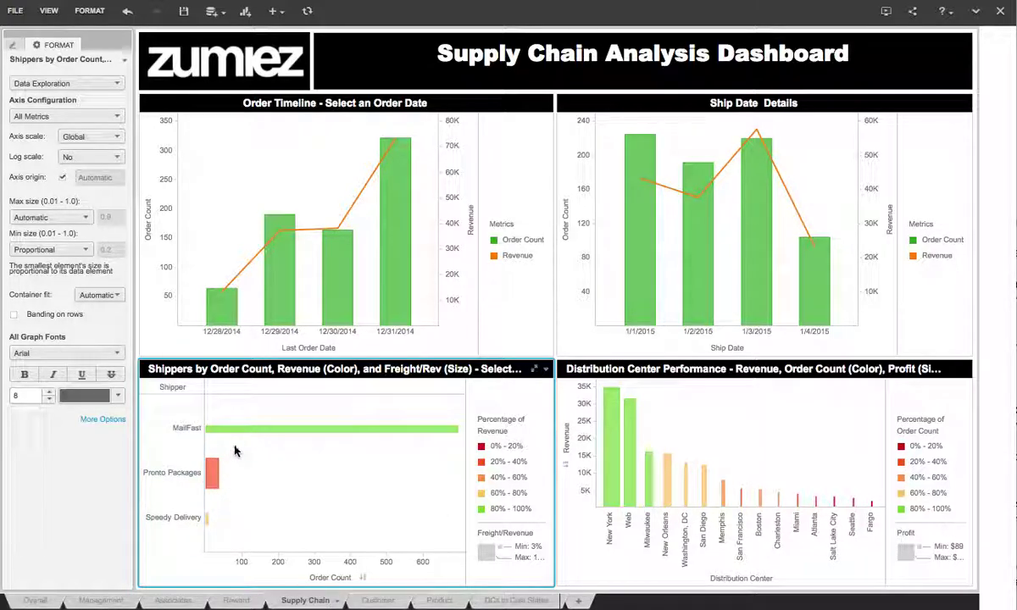
{"action": "mouse_move", "coordinate": [266, 434]}
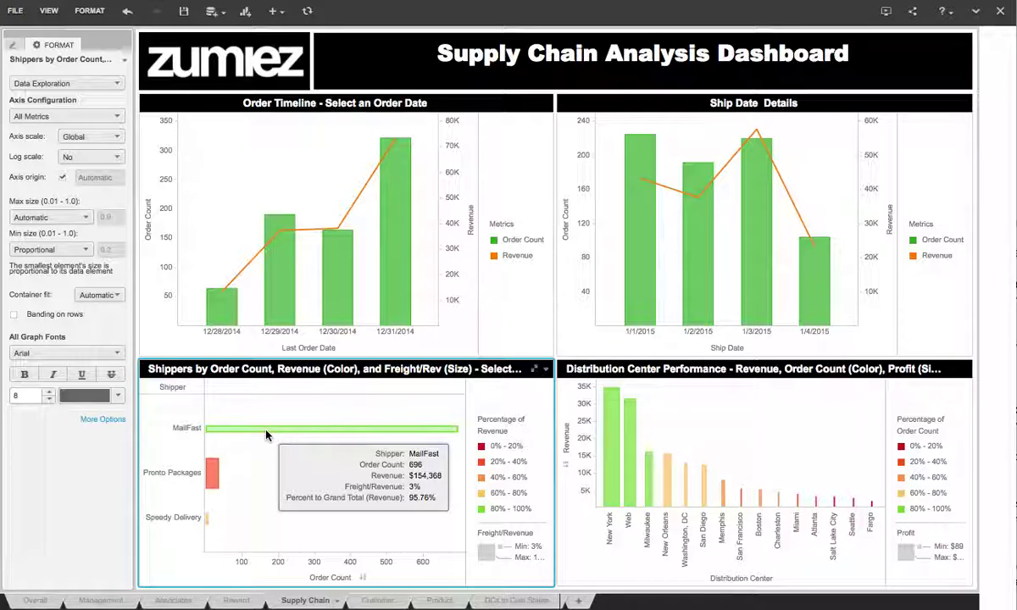
{"action": "mouse_move", "coordinate": [212, 475]}
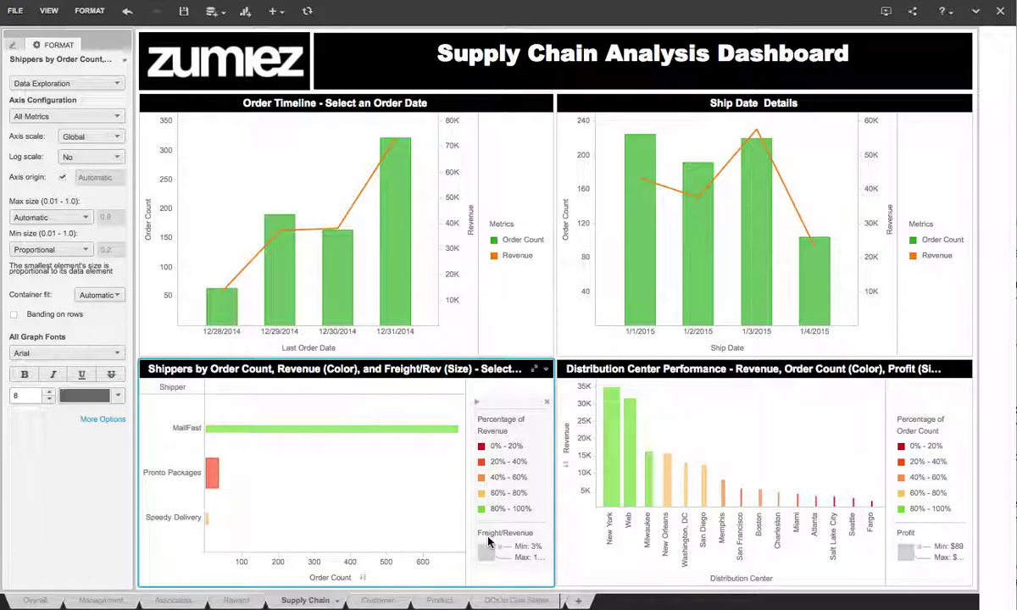
{"action": "mouse_move", "coordinate": [297, 434]}
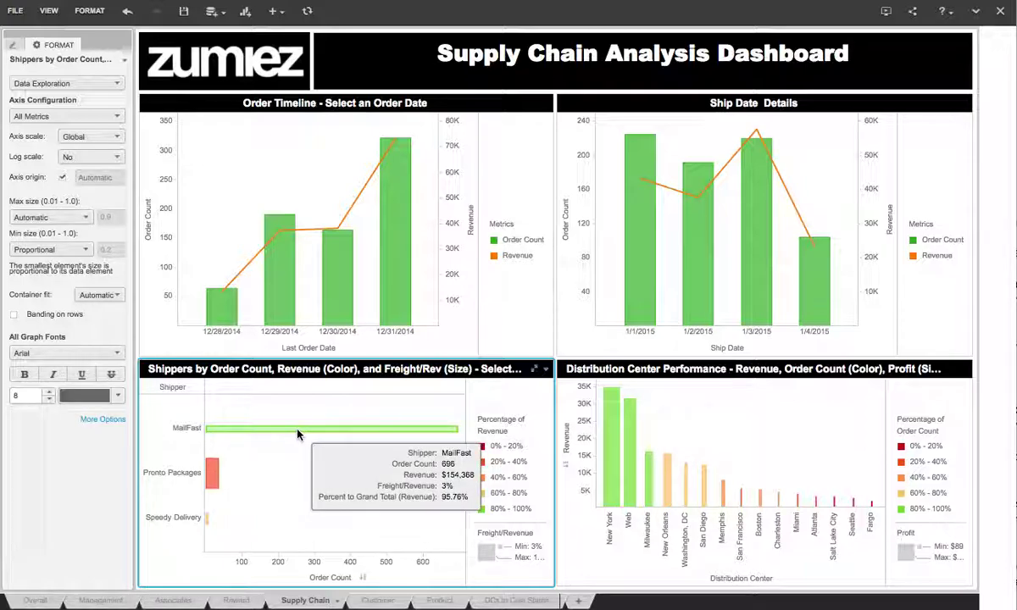
{"action": "mouse_move", "coordinate": [214, 466]}
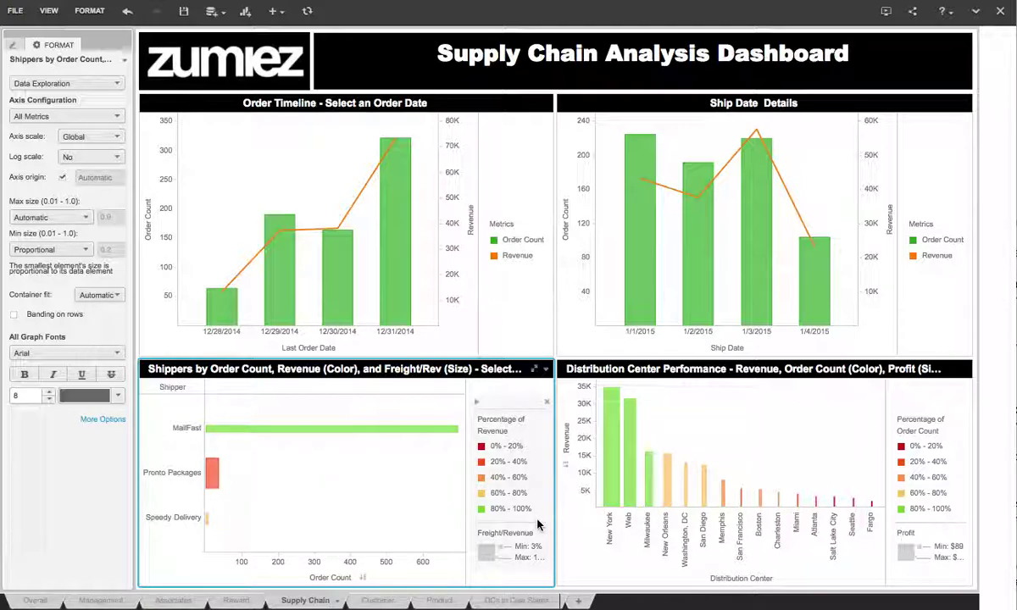
{"action": "left_click", "coordinate": [740, 371]}
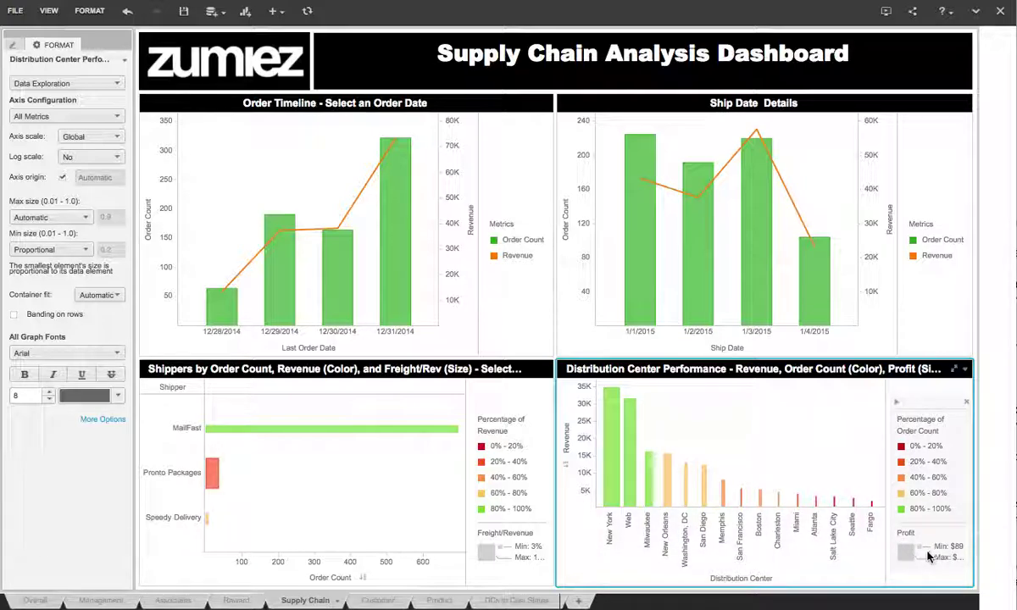
Step: On the Customer page, filter the Customer State Activity chart from the state map by Nevada and by California, and inspect California's bubble
{"action": "left_click", "coordinate": [379, 600]}
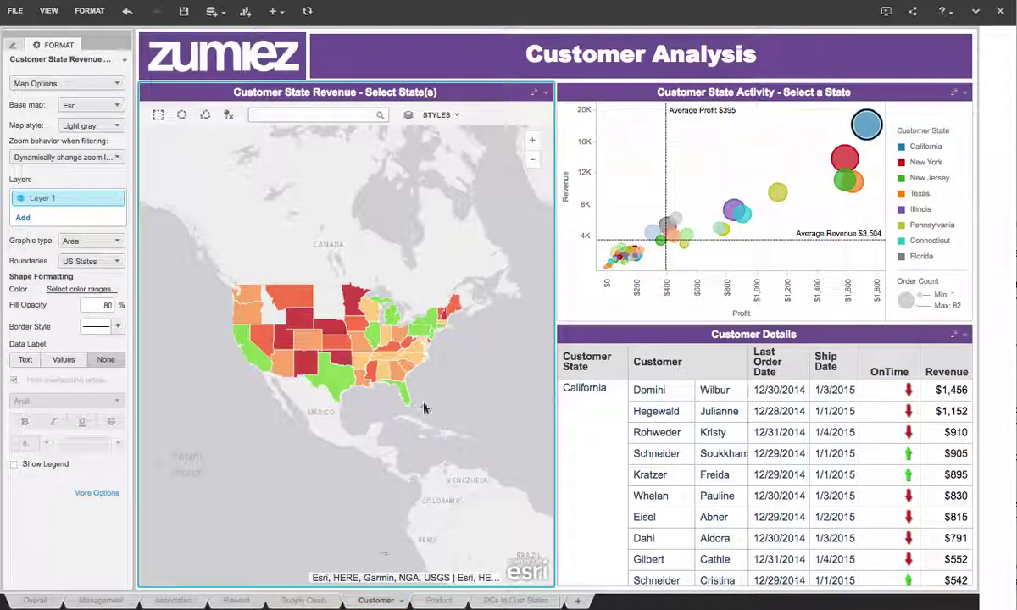
{"action": "left_click", "coordinate": [534, 144]}
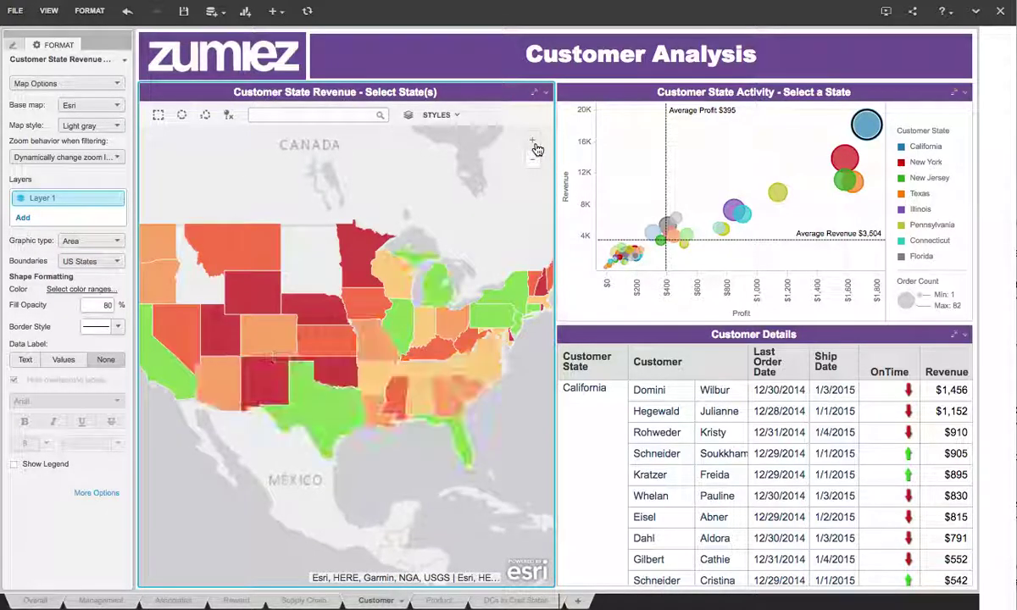
{"action": "left_click", "coordinate": [174, 322]}
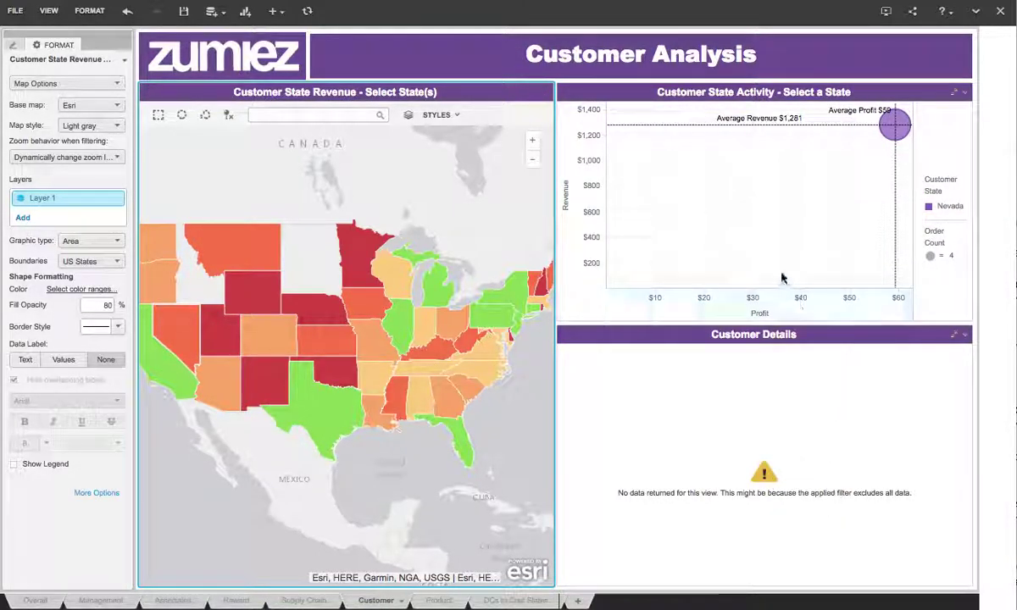
{"action": "left_click", "coordinate": [164, 364]}
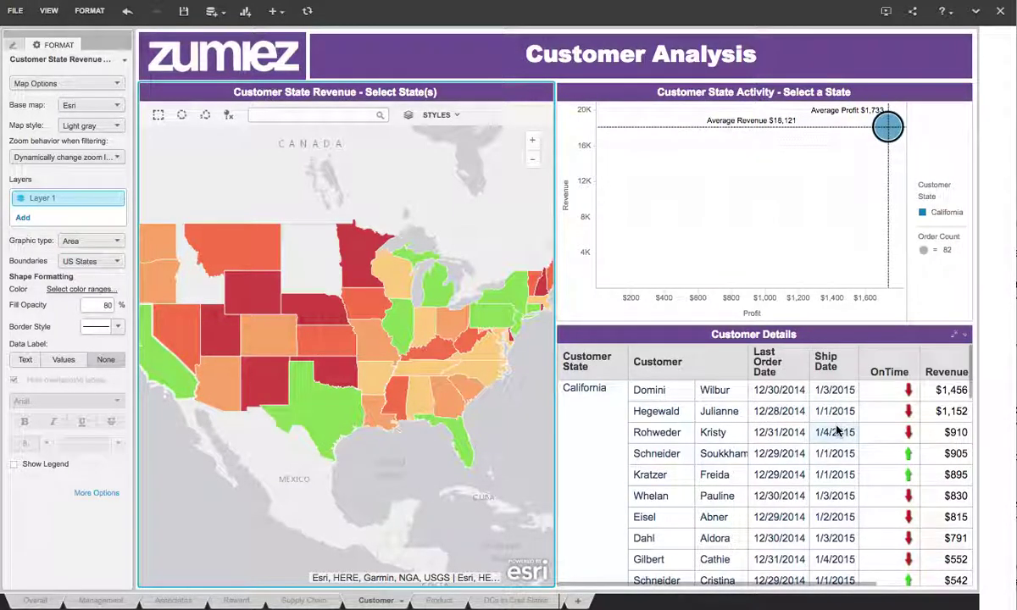
{"action": "mouse_move", "coordinate": [830, 130]}
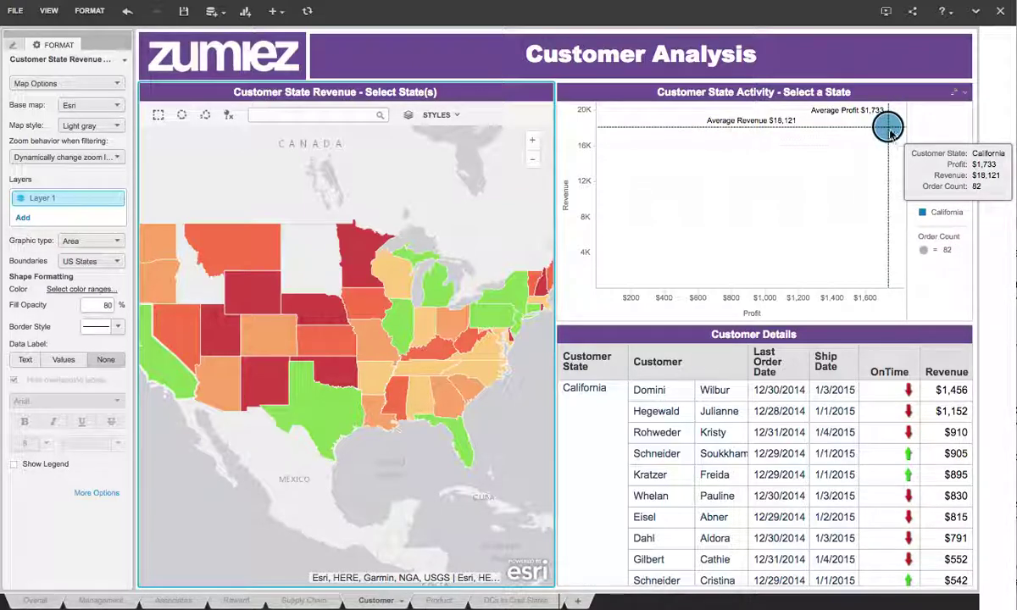
Step: Clear the state selection on the Customer State Revenue map and inspect the California bubble and Florida on the map
{"action": "left_click", "coordinate": [167, 314]}
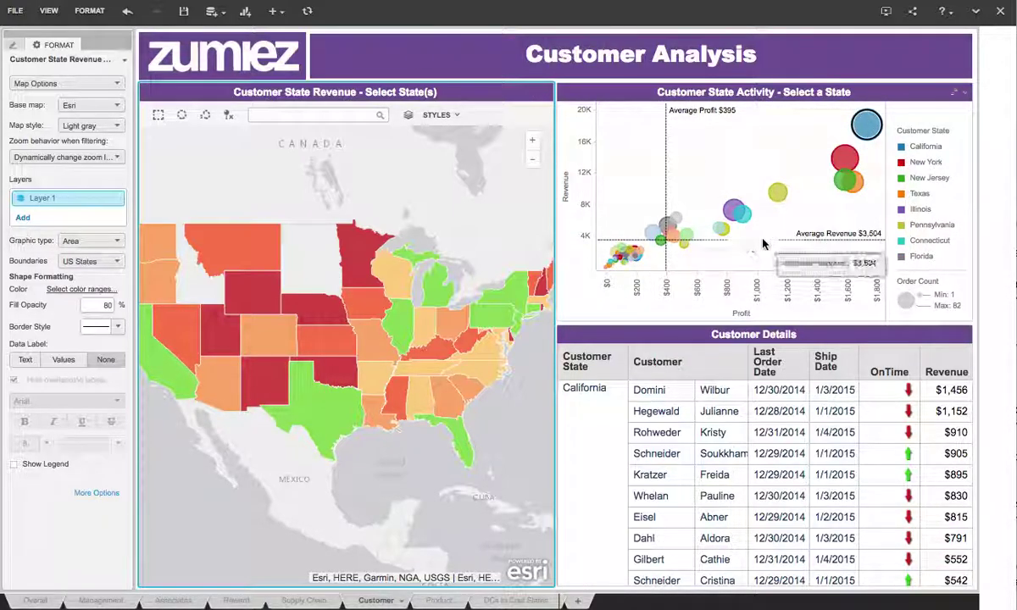
{"action": "mouse_move", "coordinate": [860, 123]}
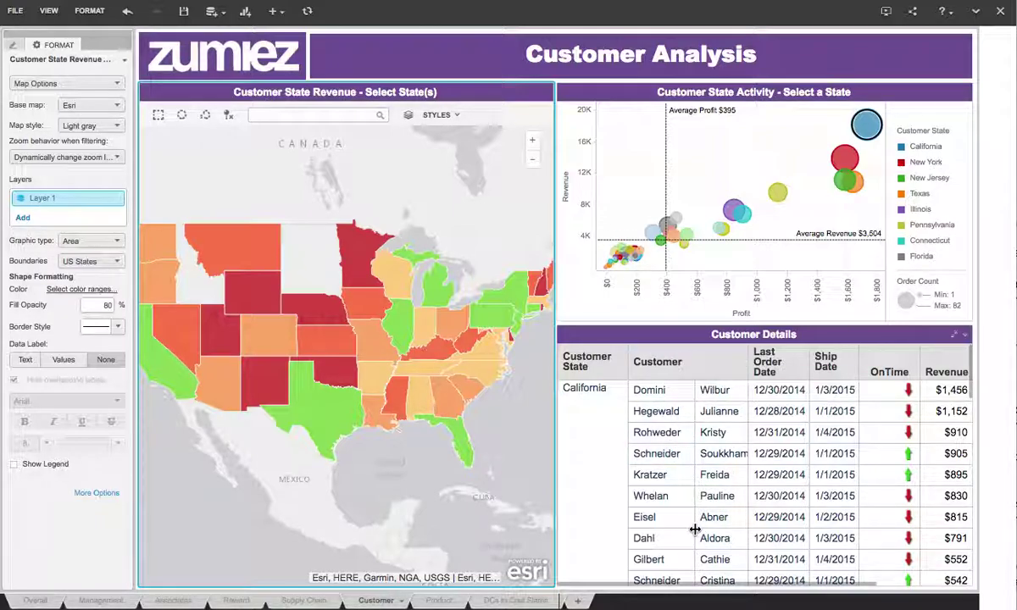
{"action": "mouse_move", "coordinate": [473, 462]}
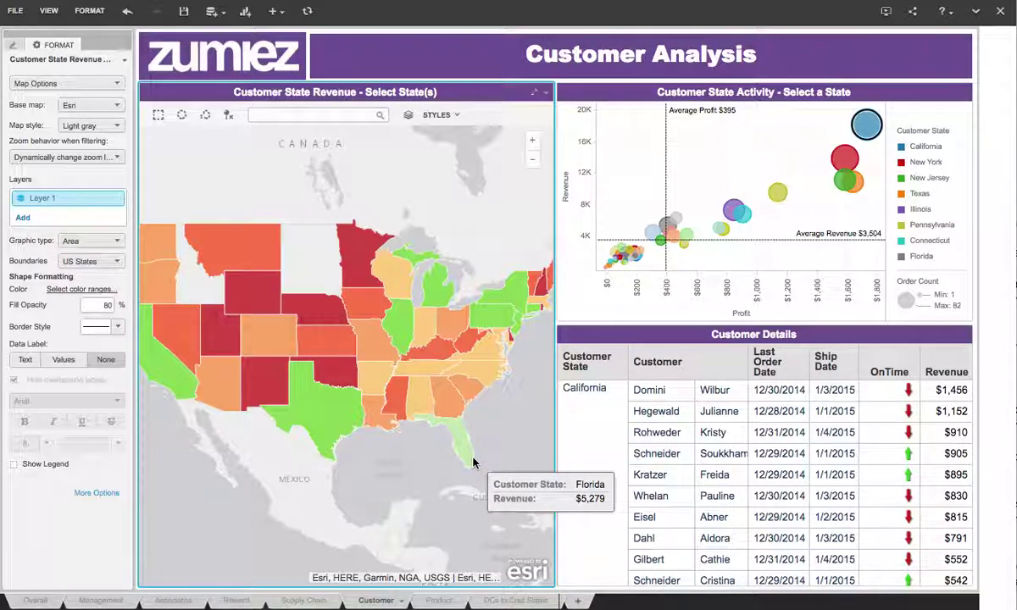
Step: Open the Product page and examine the shipper selector, the Profit by Category pie and the Subcategory Profit chart
{"action": "left_click", "coordinate": [439, 601]}
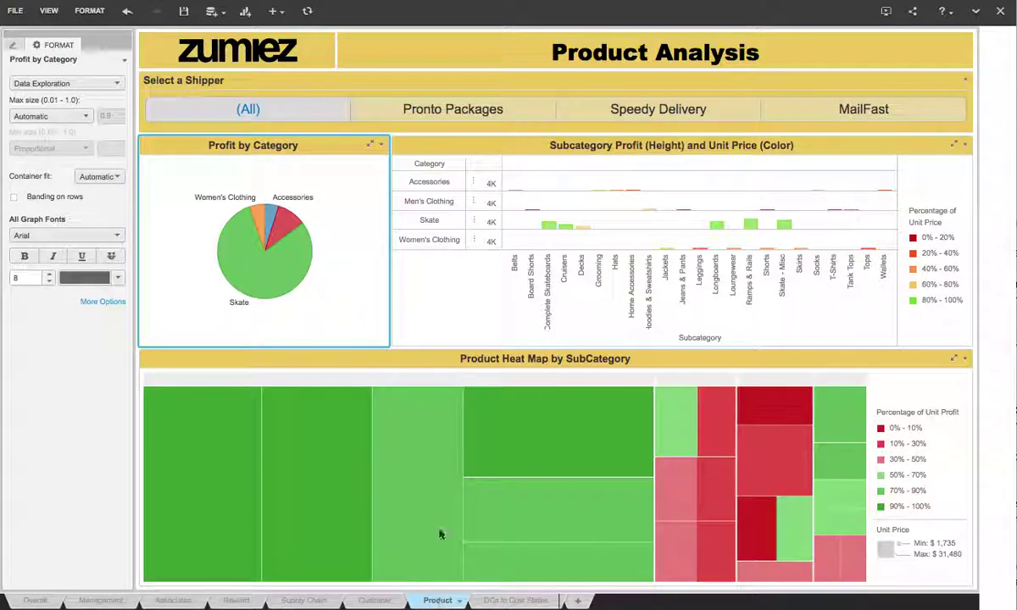
{"action": "left_click", "coordinate": [468, 111]}
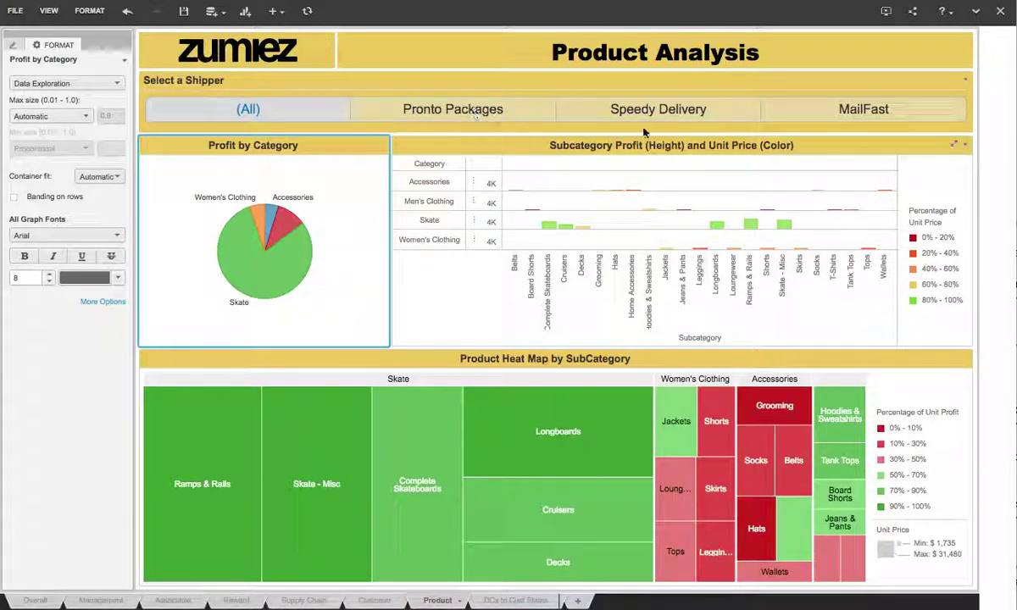
{"action": "mouse_move", "coordinate": [305, 262]}
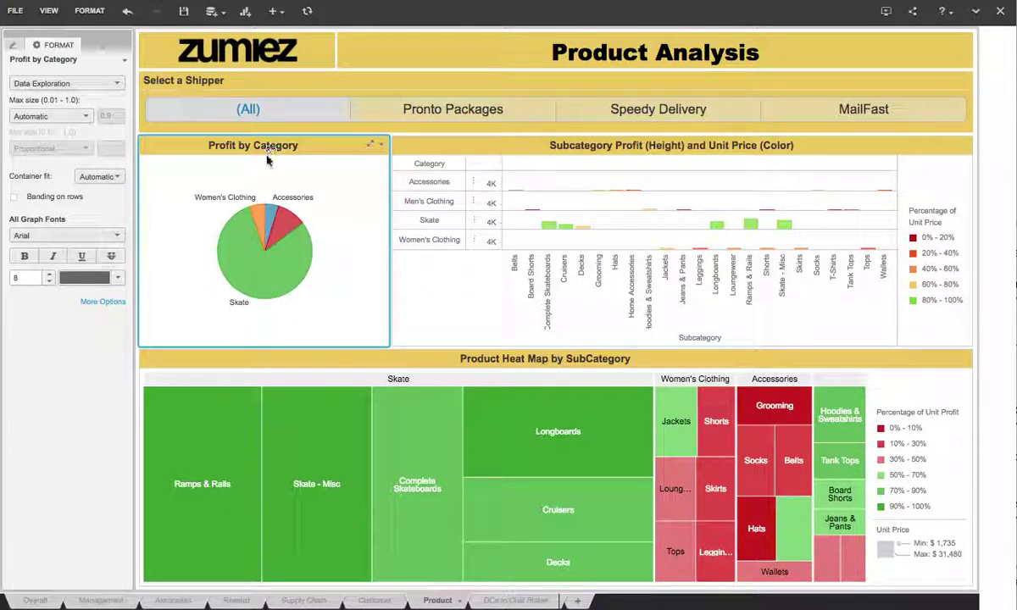
{"action": "mouse_move", "coordinate": [251, 270]}
{"action": "mouse_move", "coordinate": [667, 252]}
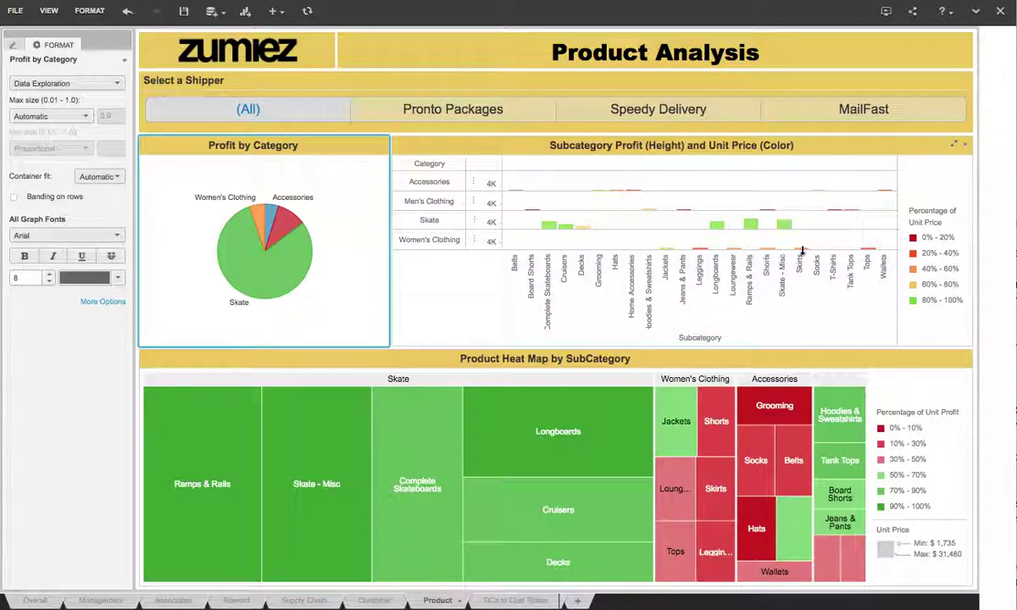
Step: Highlight the Hats subcategory under Accessories in the Product Heat Map and inspect its unit price and profit
{"action": "mouse_move", "coordinate": [639, 383]}
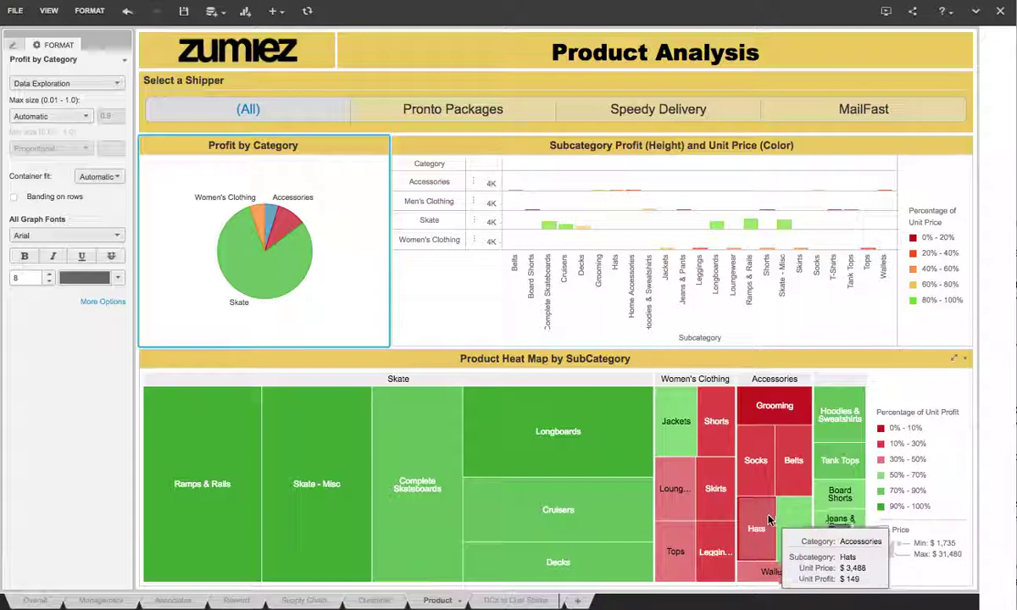
{"action": "left_click", "coordinate": [756, 547]}
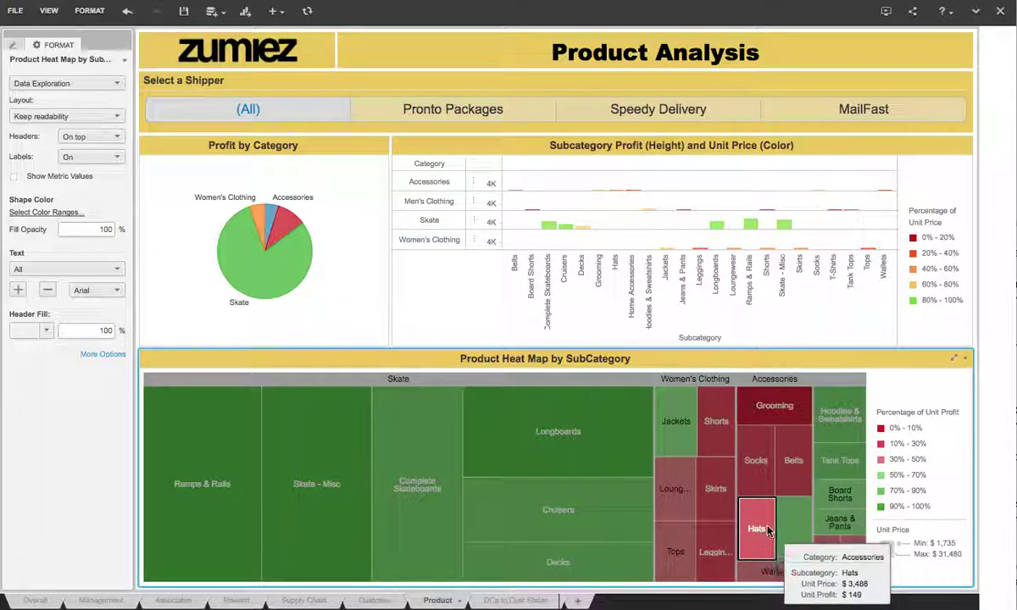
{"action": "left_click", "coordinate": [760, 539]}
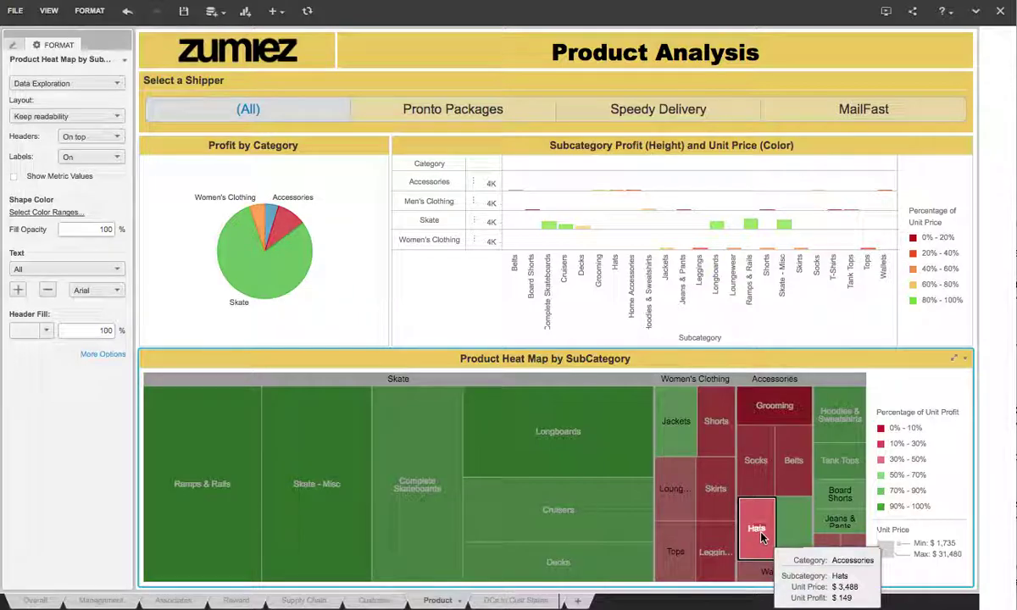
Step: Open the DCs to Cust States page and inspect the Florida, Miami, Rhode Island and Boston nodes of the network
{"action": "left_click", "coordinate": [516, 601]}
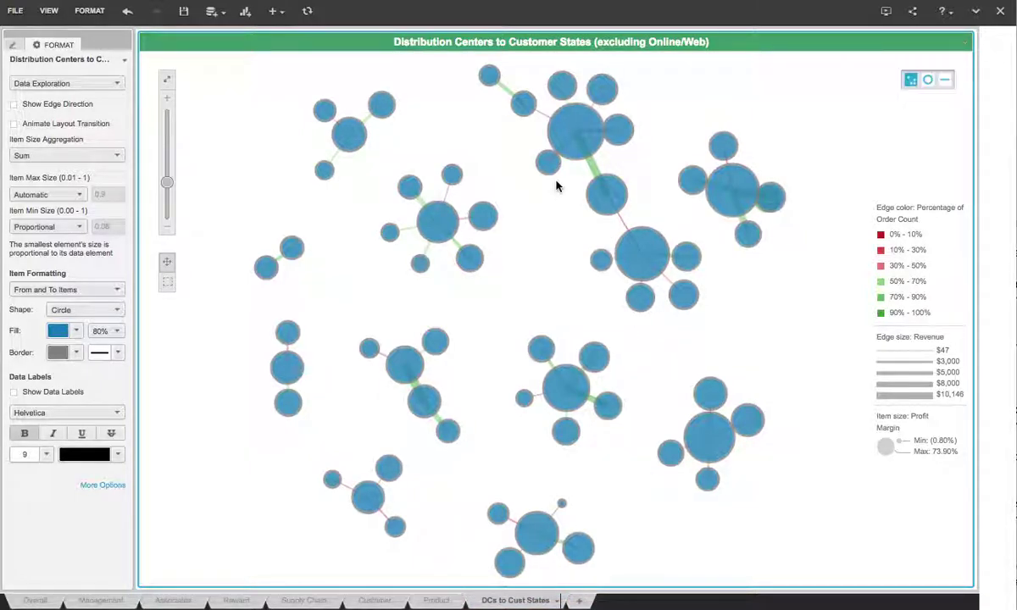
{"action": "mouse_move", "coordinate": [584, 139]}
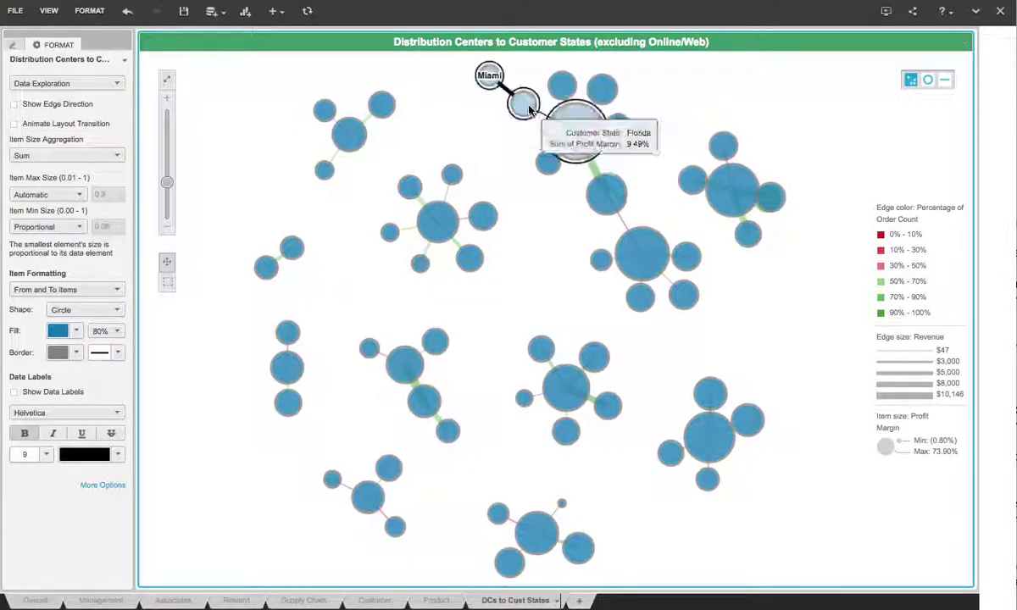
{"action": "mouse_move", "coordinate": [490, 76]}
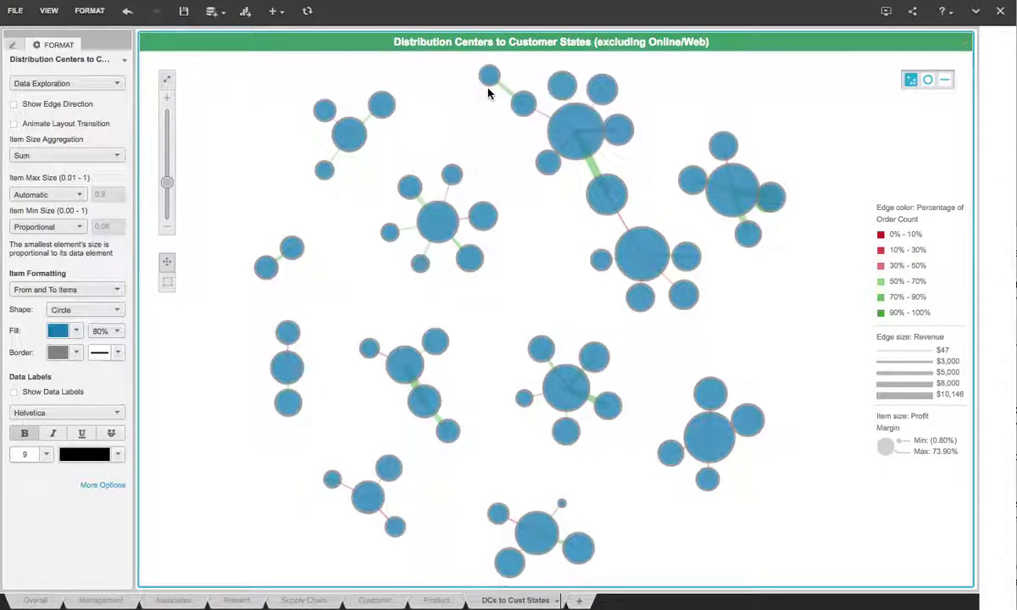
{"action": "mouse_move", "coordinate": [527, 113]}
{"action": "mouse_move", "coordinate": [562, 505]}
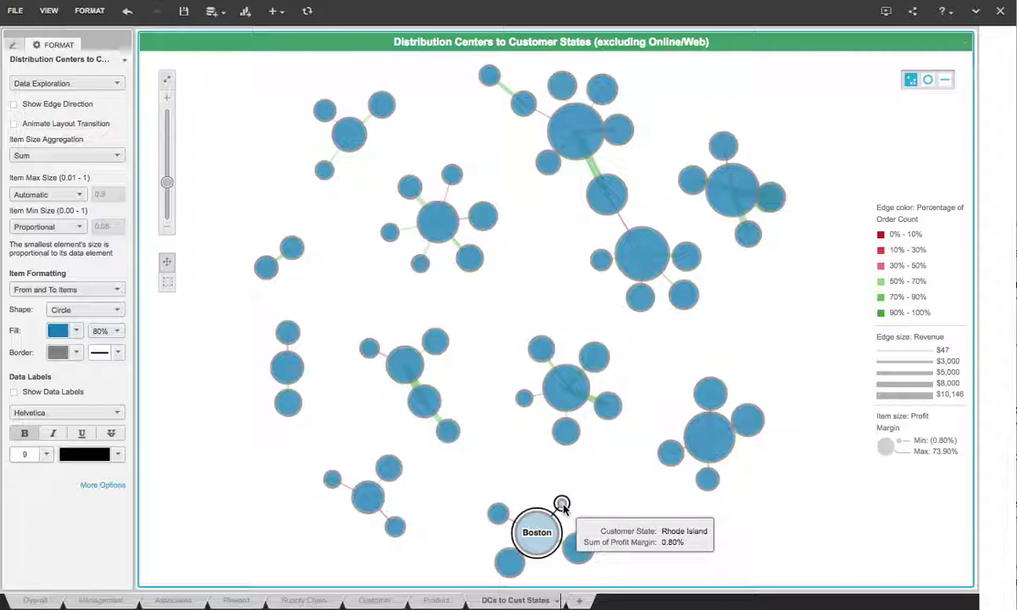
{"action": "mouse_move", "coordinate": [535, 544]}
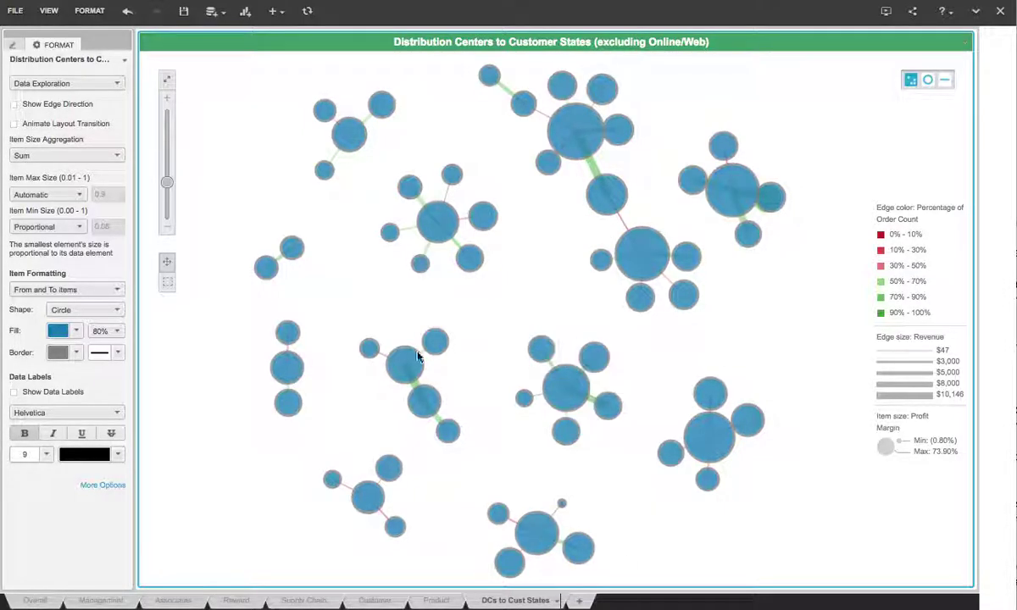
Step: Return to the Overall page of the dashboard
{"action": "left_click", "coordinate": [38, 600]}
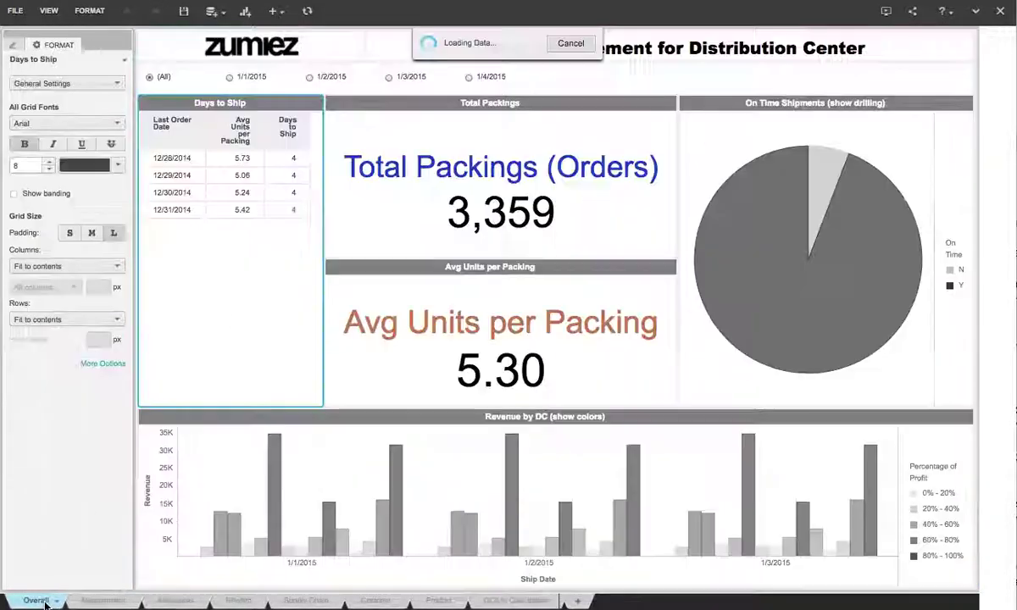